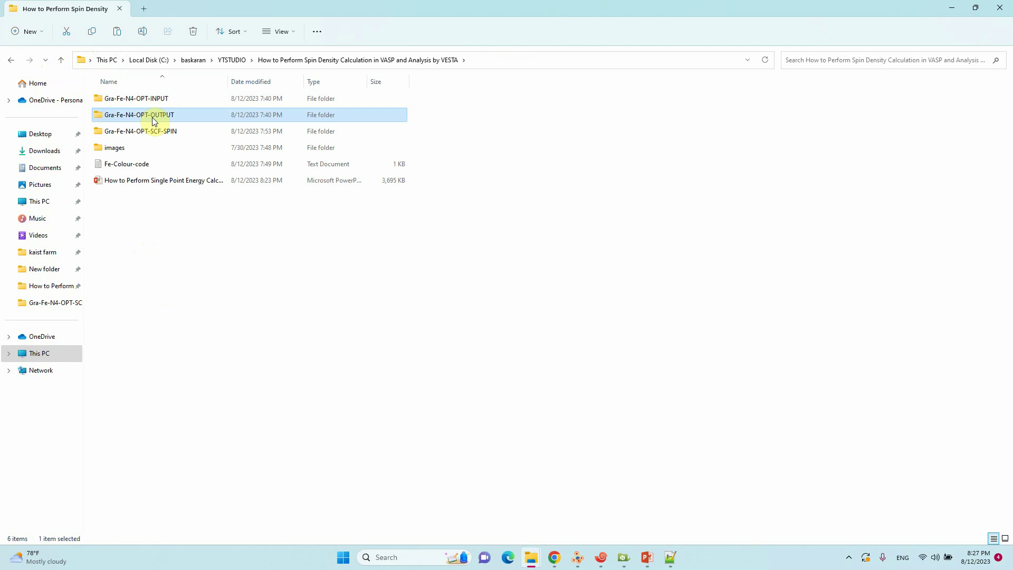
Step: Enter Gra-Fe-N4-OPT-OUTPUT and open OUTCAR just once with Notepad++
double_click(153, 119)
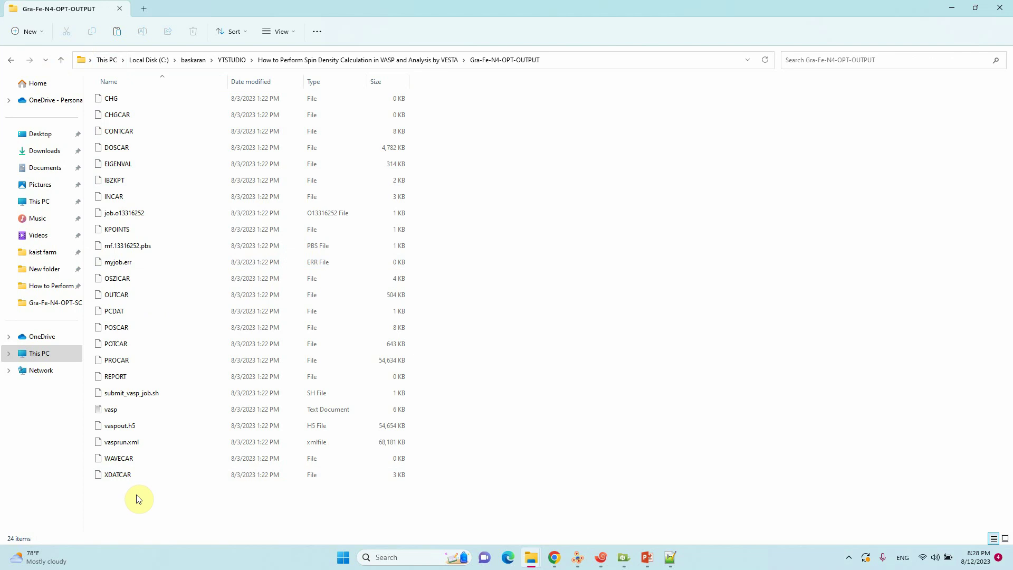
click(121, 137)
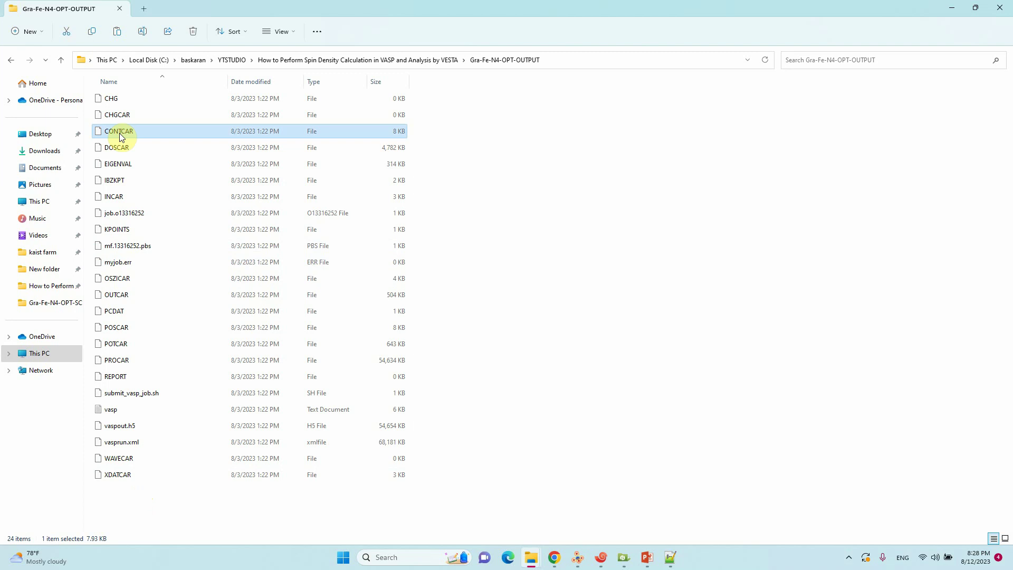
click(125, 299)
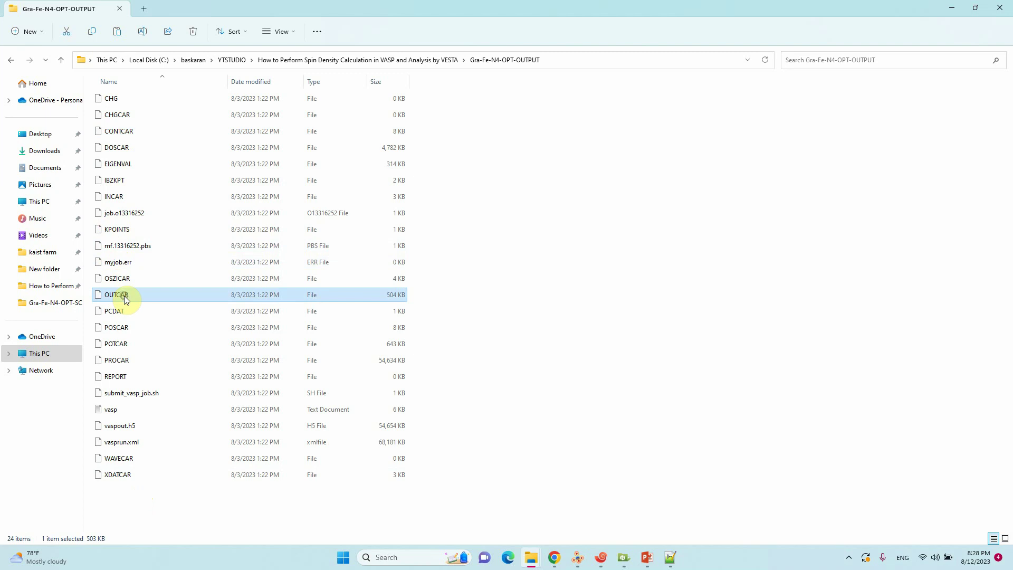
right_click(125, 296)
click(170, 328)
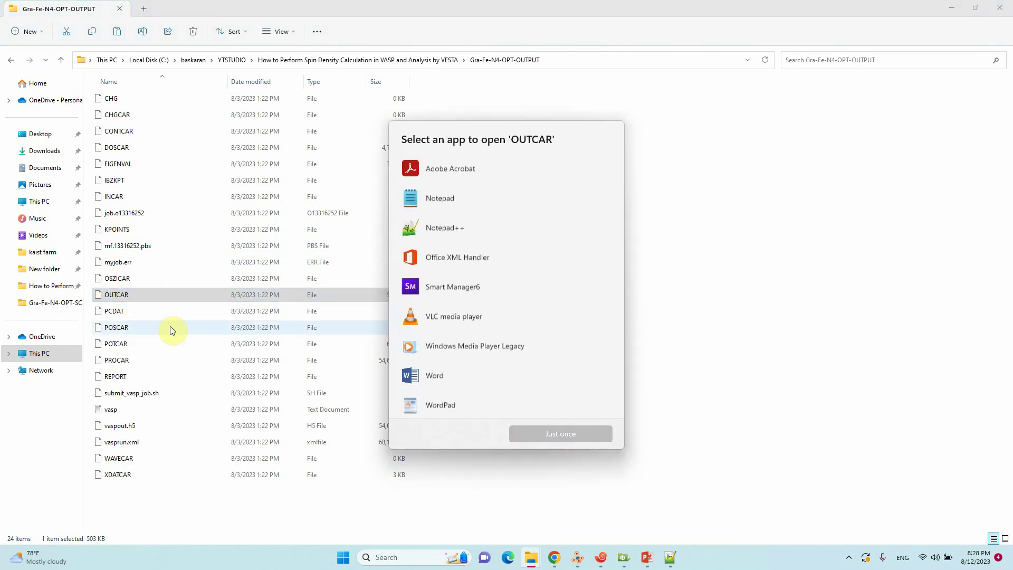
click(433, 229)
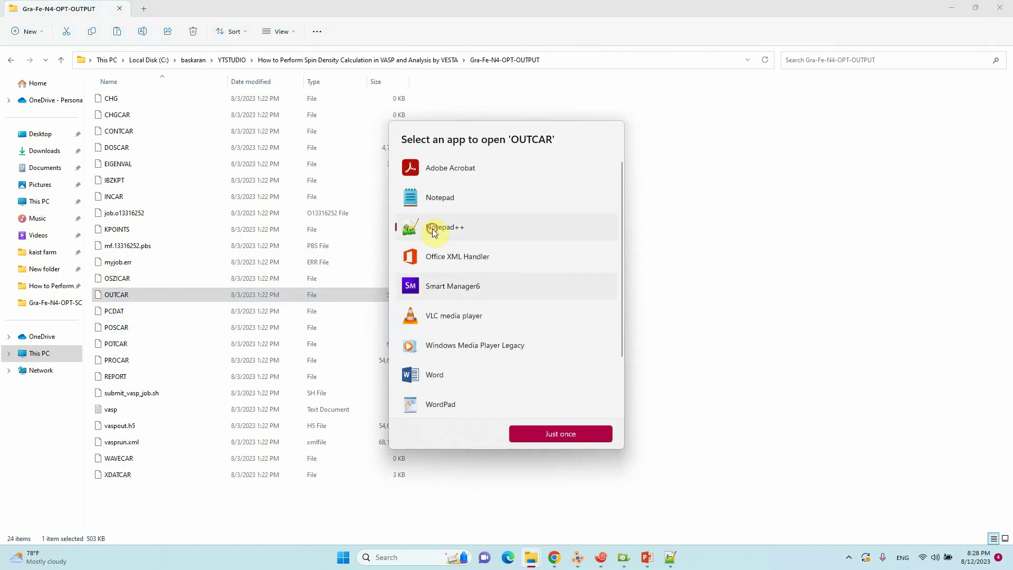
click(558, 429)
Step: Scroll to the last magnetization (x) table in OUTCAR and mark ion 71
scroll(546, 289, down, 5)
scroll(547, 288, up, 5)
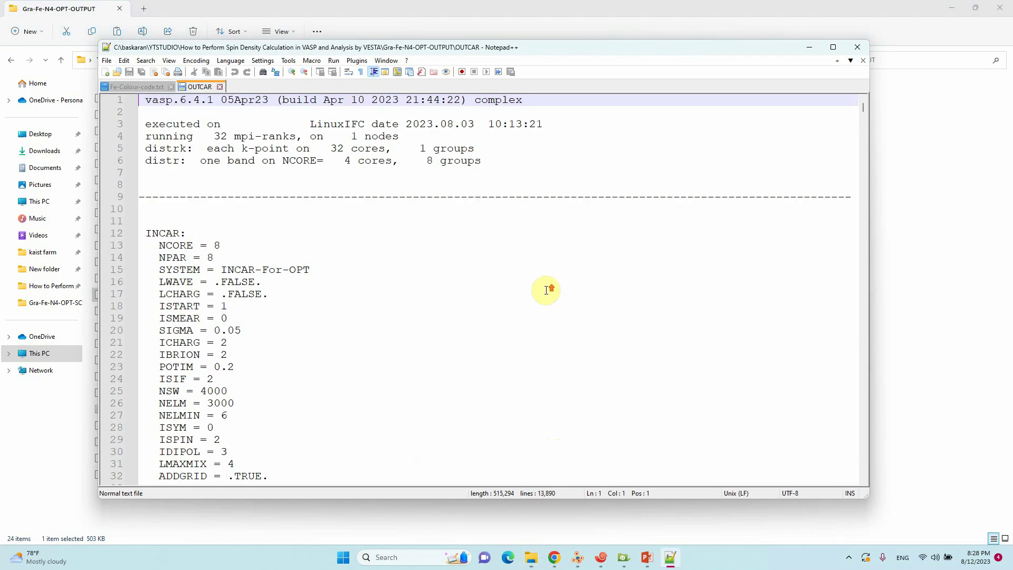
scroll(474, 261, down, 7)
scroll(474, 261, down, 9)
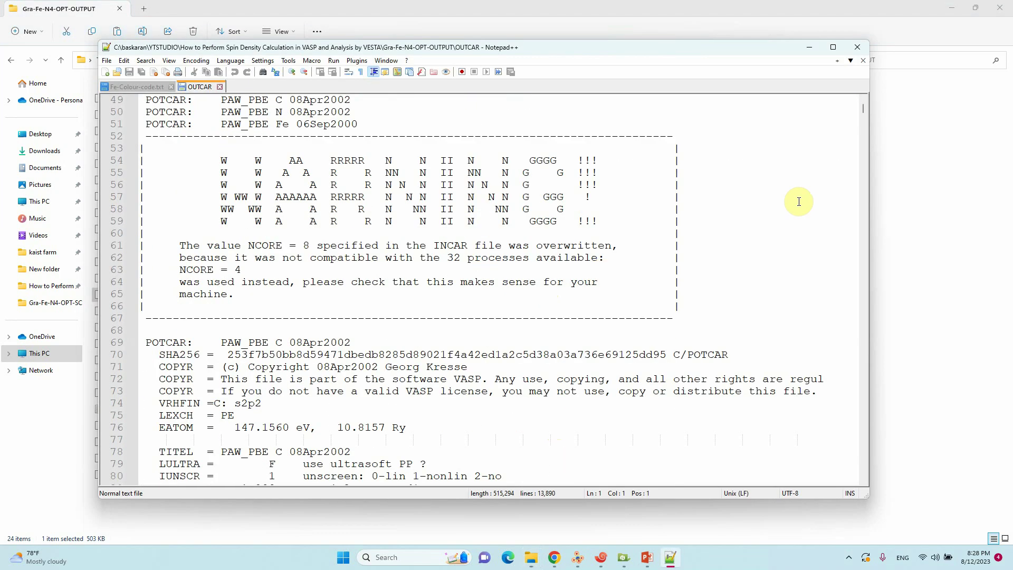
drag(862, 119, 847, 474)
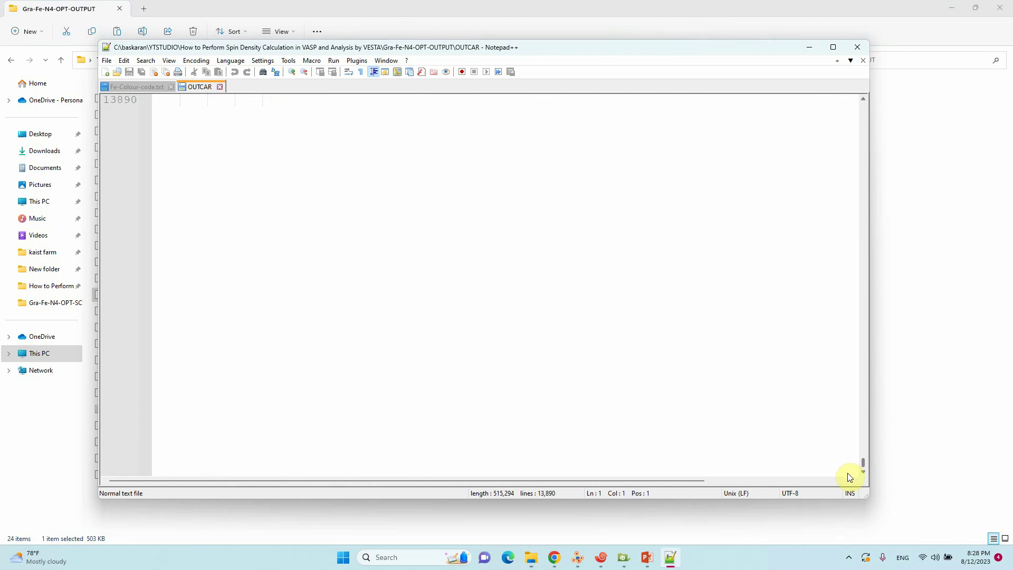
scroll(482, 294, up, 17)
scroll(237, 327, up, 20)
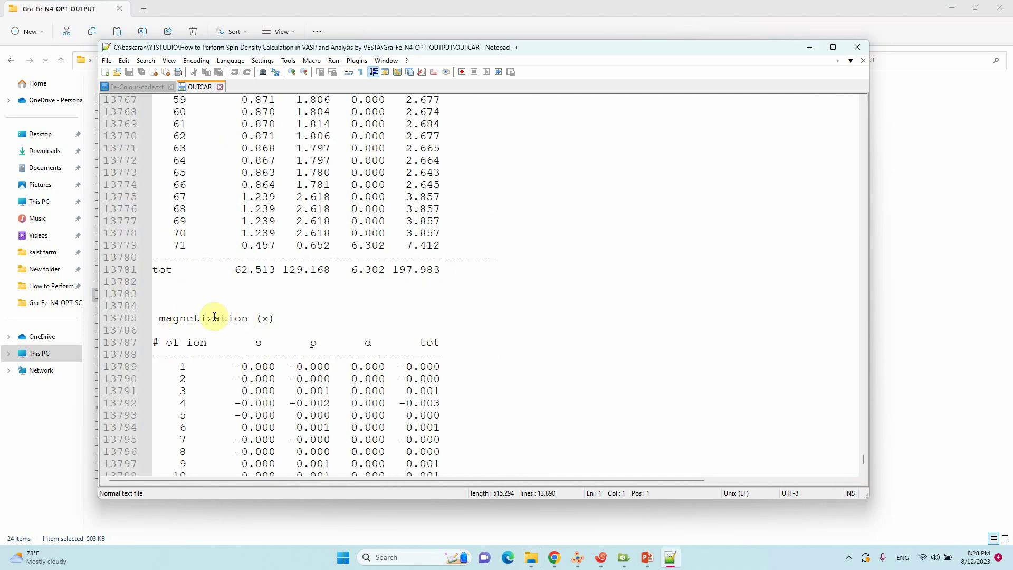
scroll(348, 327, down, 19)
scroll(347, 330, down, 5)
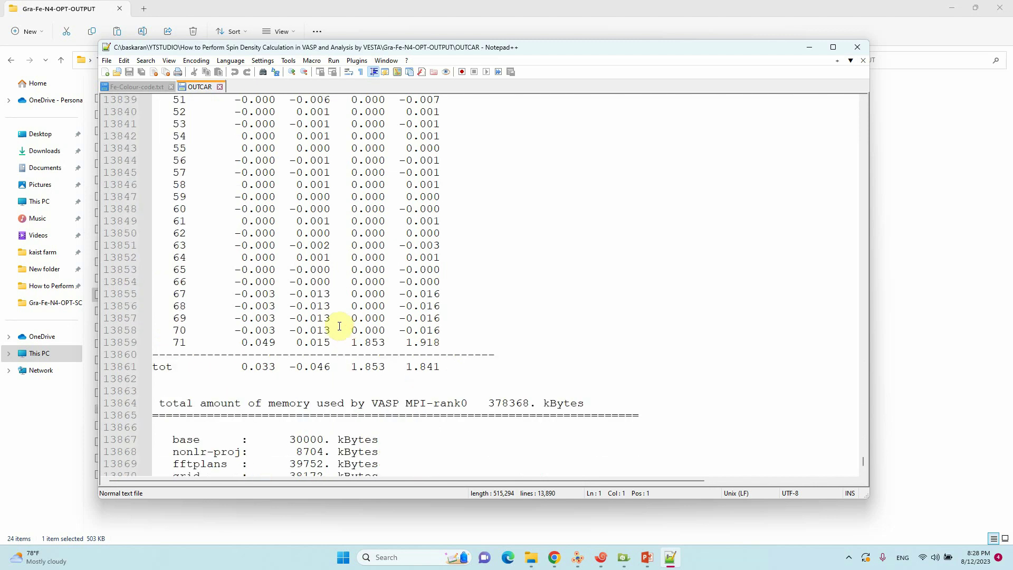
double_click(181, 343)
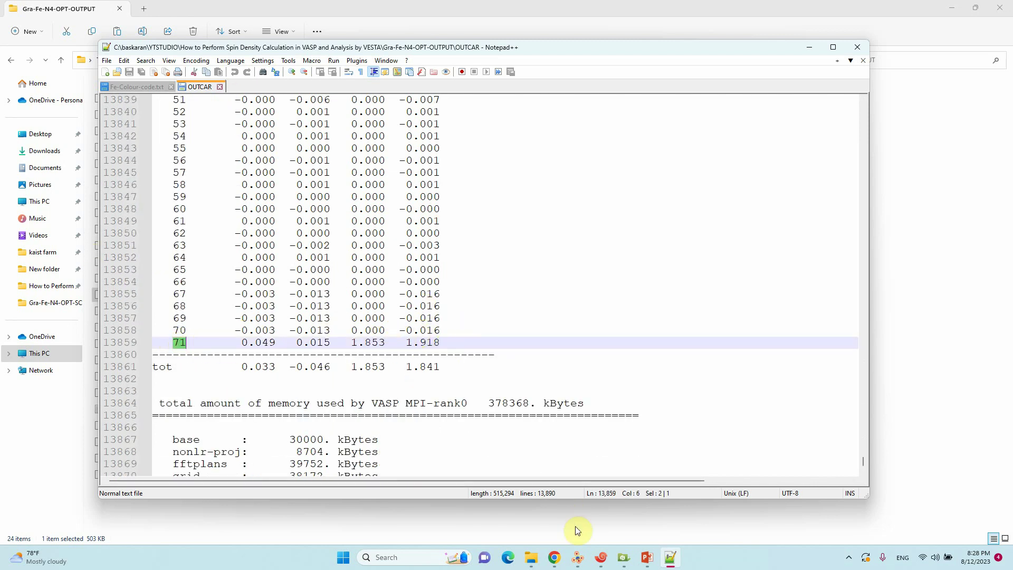
Step: Confirm in VESTA that atom 71 is Fe, then highlight its total moment 1.918
click(578, 557)
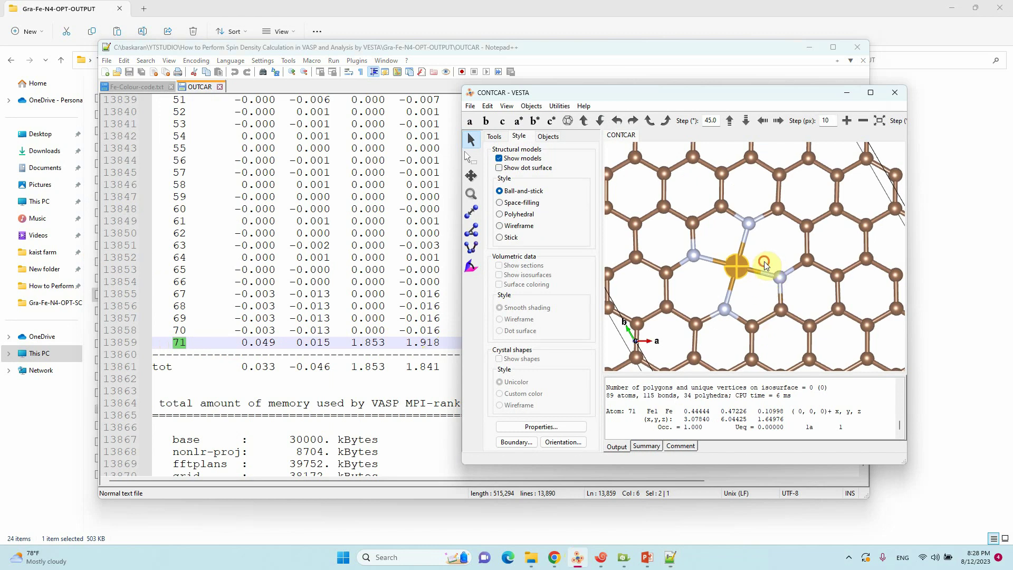
click(763, 258)
click(738, 270)
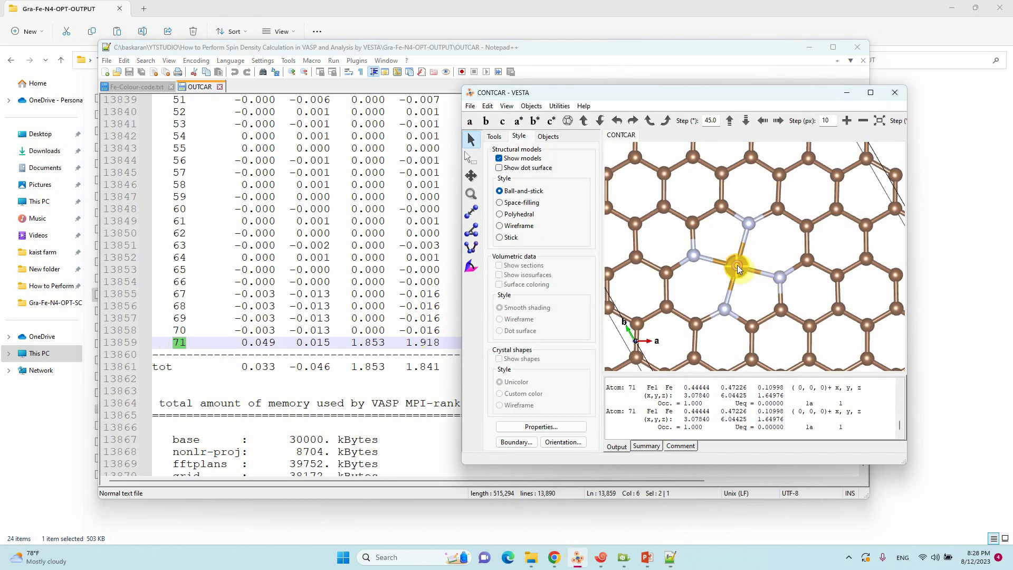
drag(629, 409, 634, 411)
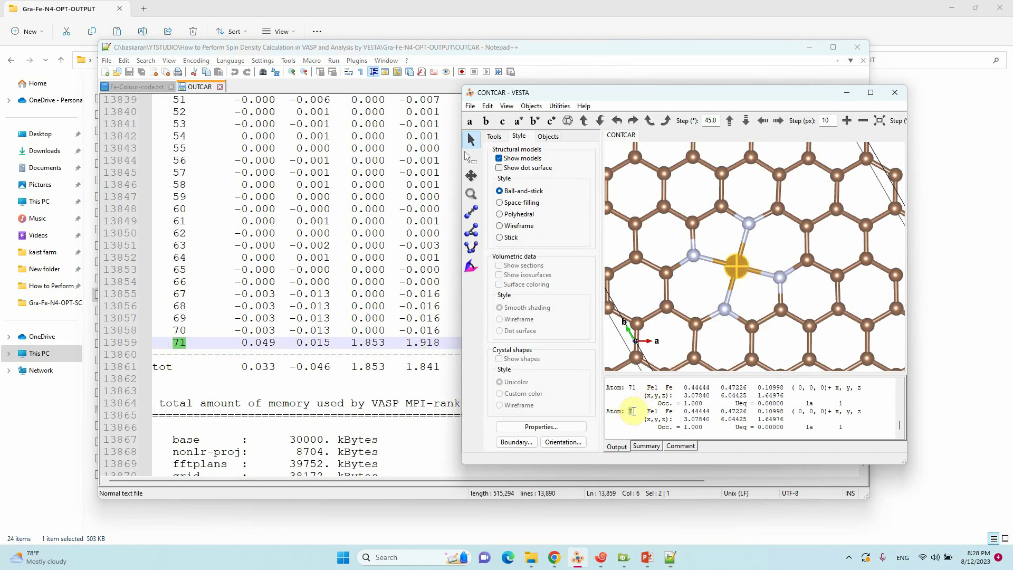
click(221, 342)
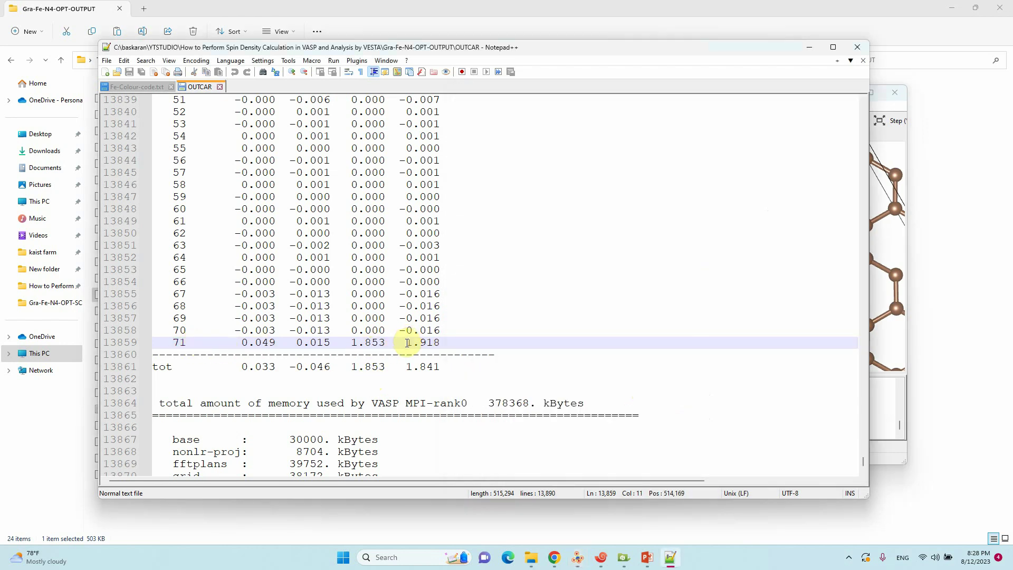
drag(408, 343, 442, 343)
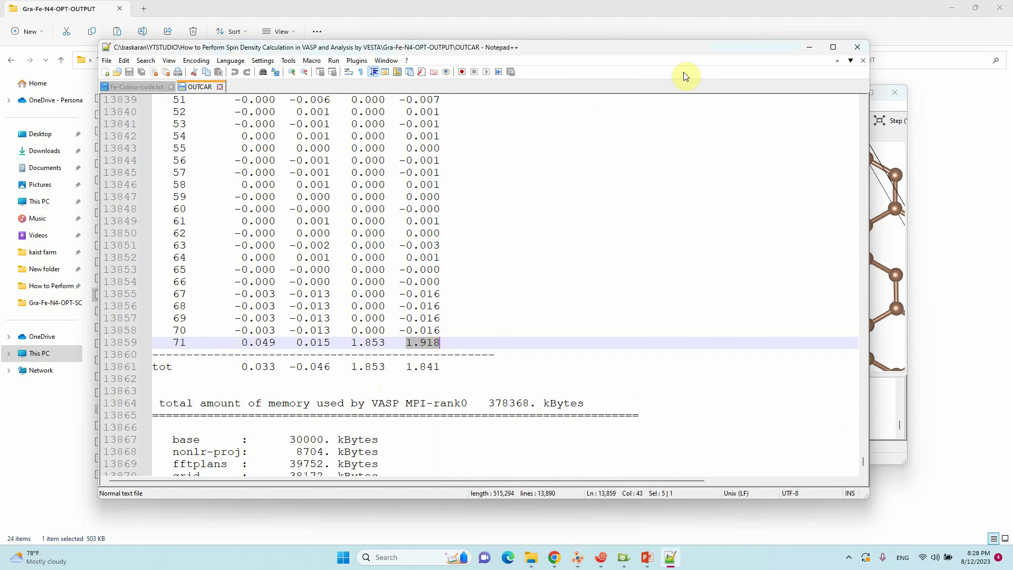
Step: Minimize Notepad++ and return to the project folder in File Explorer
click(808, 51)
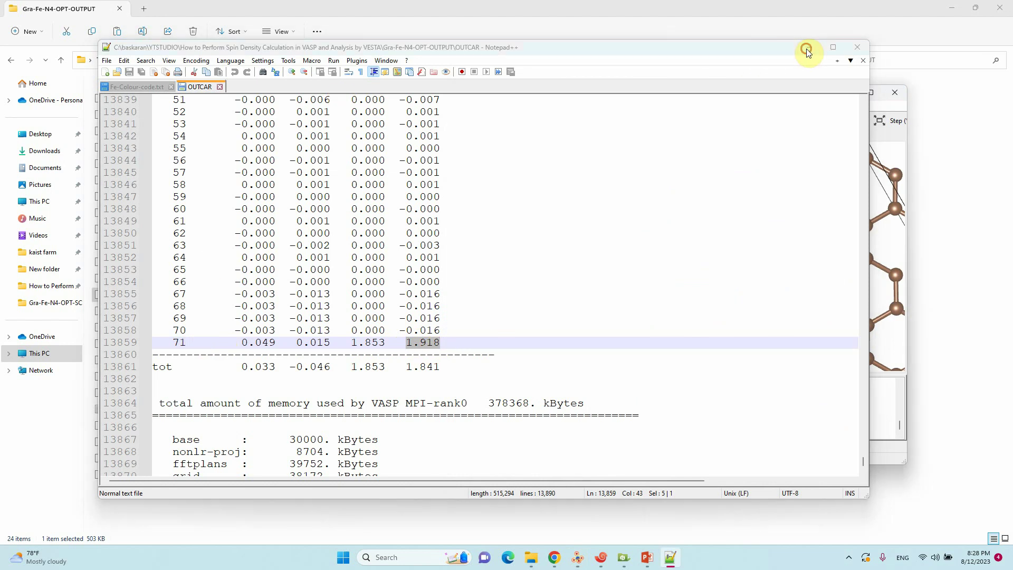
click(60, 62)
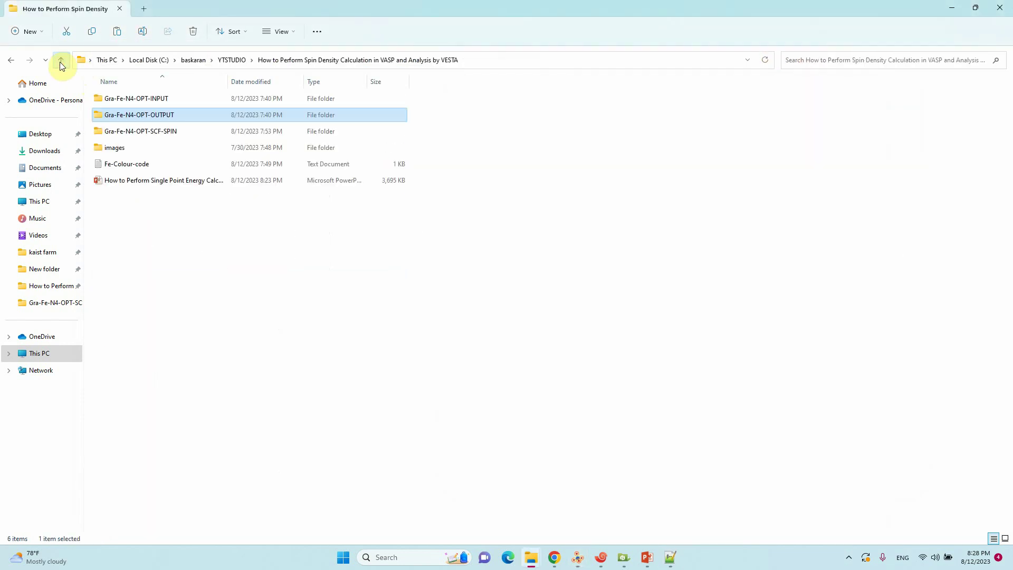
double_click(156, 115)
click(125, 132)
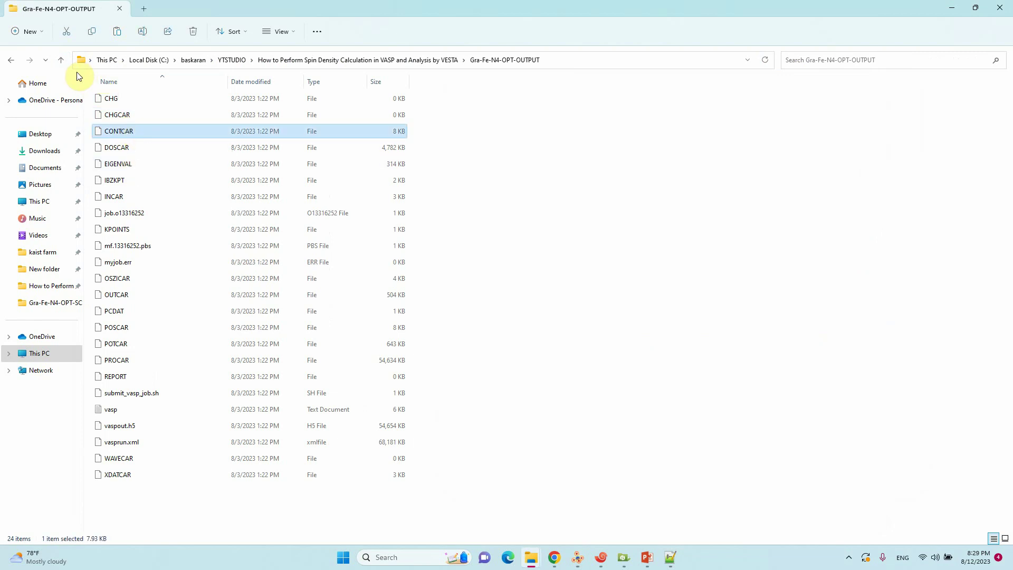
click(61, 59)
Step: In Gra-Fe-N4-OPT-SCF-SPIN, start opening INCAR with another app
double_click(150, 129)
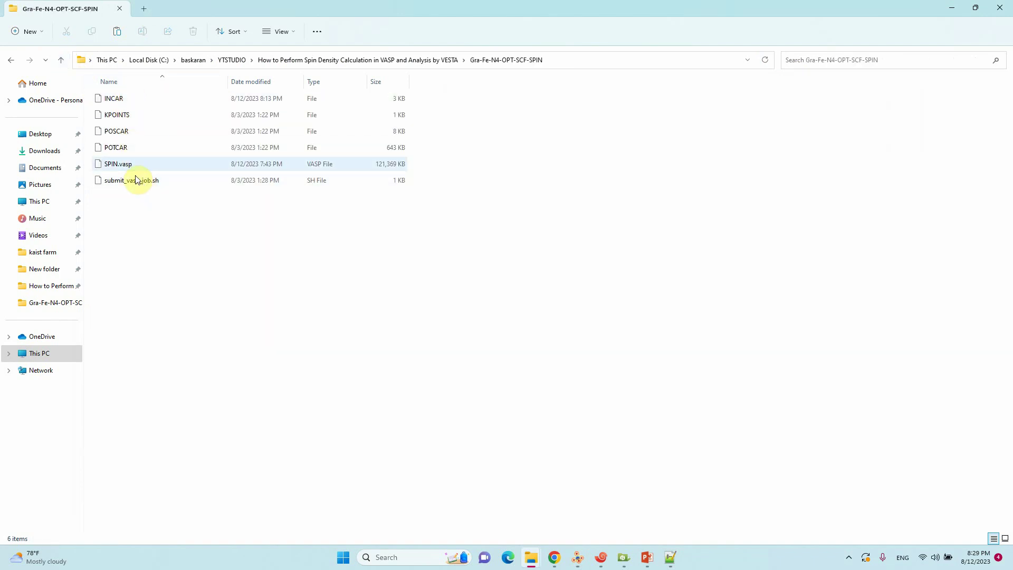
click(122, 162)
click(115, 101)
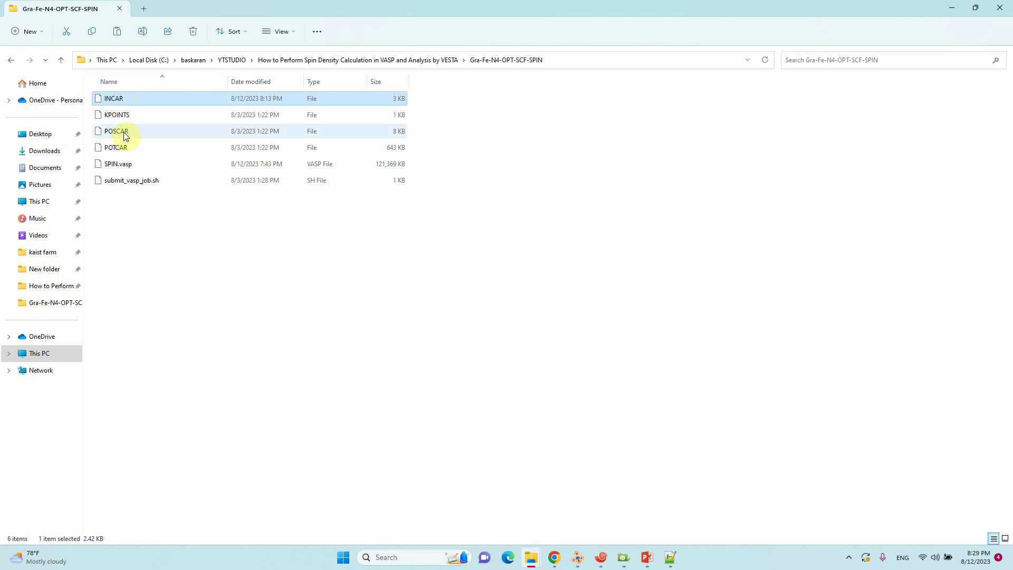
right_click(116, 98)
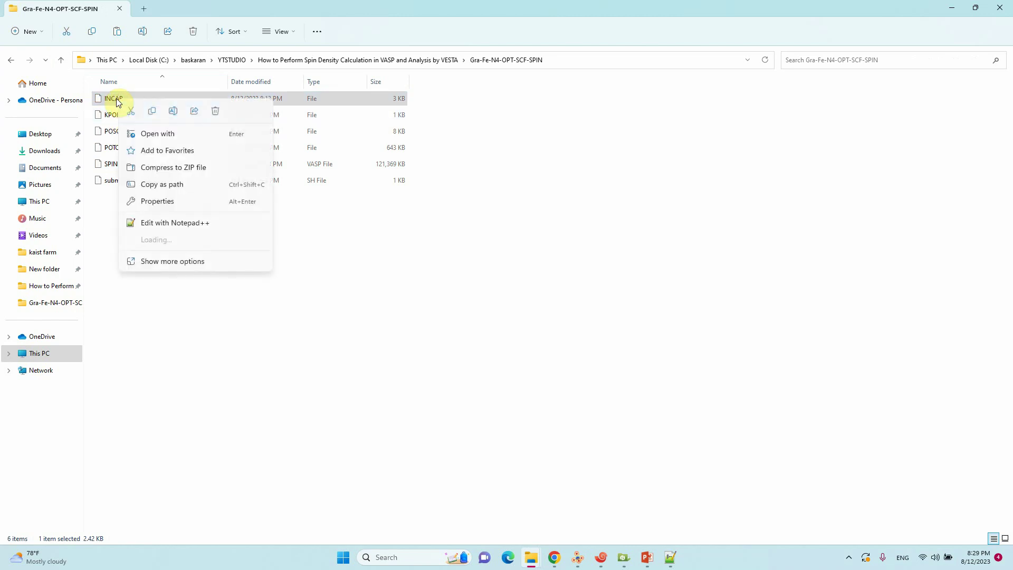
click(157, 131)
Step: Open INCAR once in Notepad++ and highlight the IBRION, NSW, LWAVE and LCHARG settings
click(441, 227)
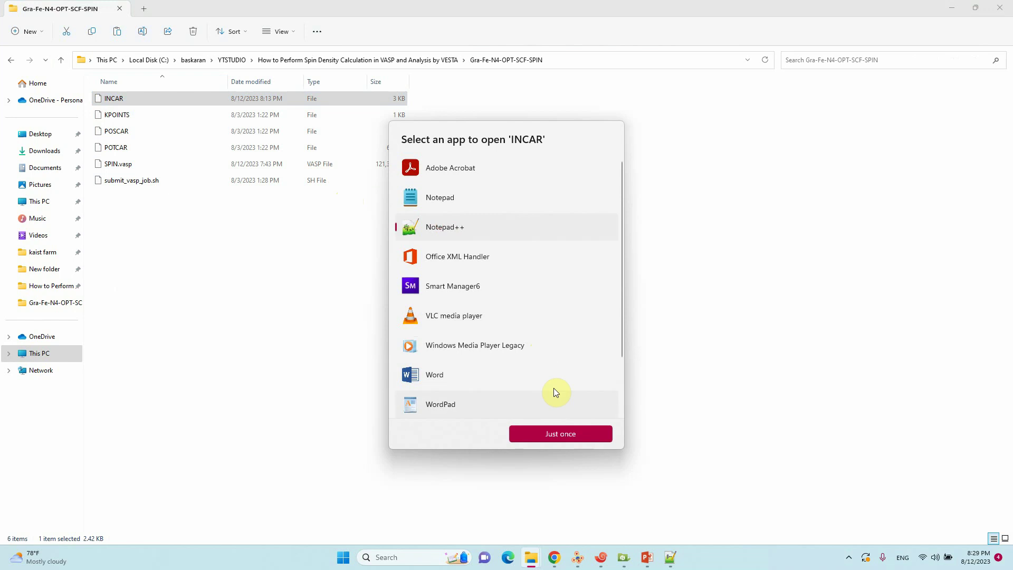
click(549, 434)
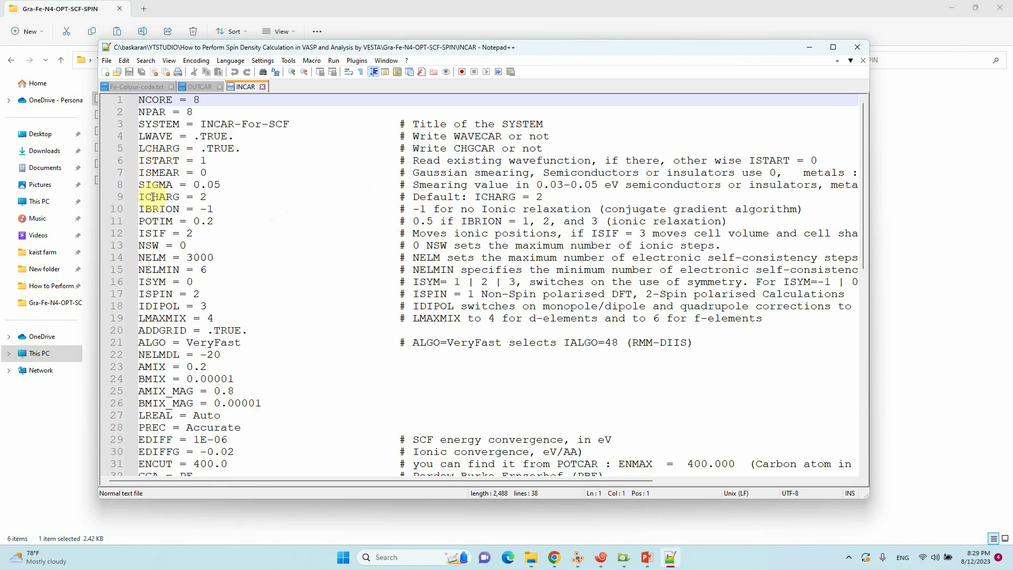
drag(147, 209, 211, 210)
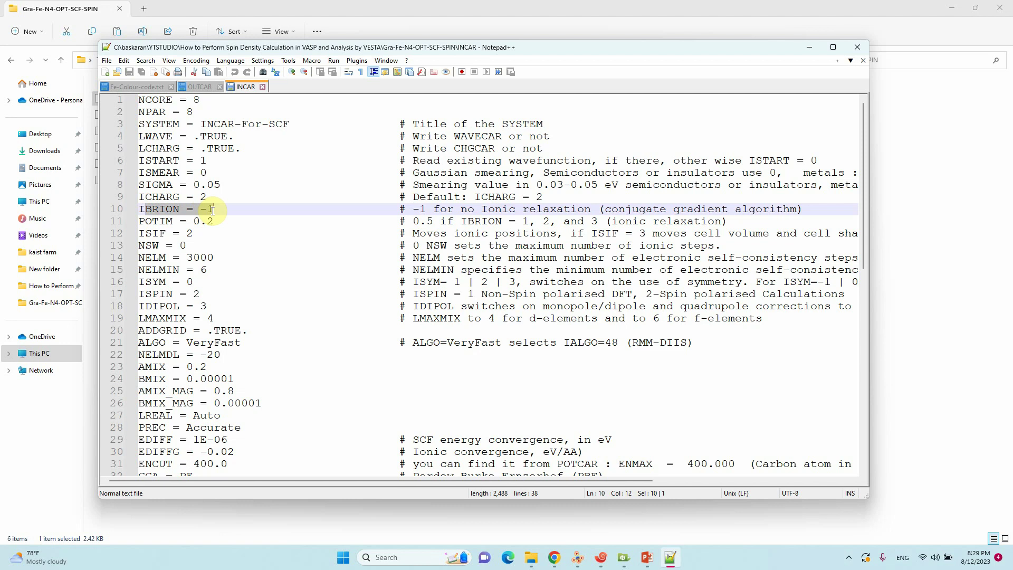
drag(146, 245, 196, 245)
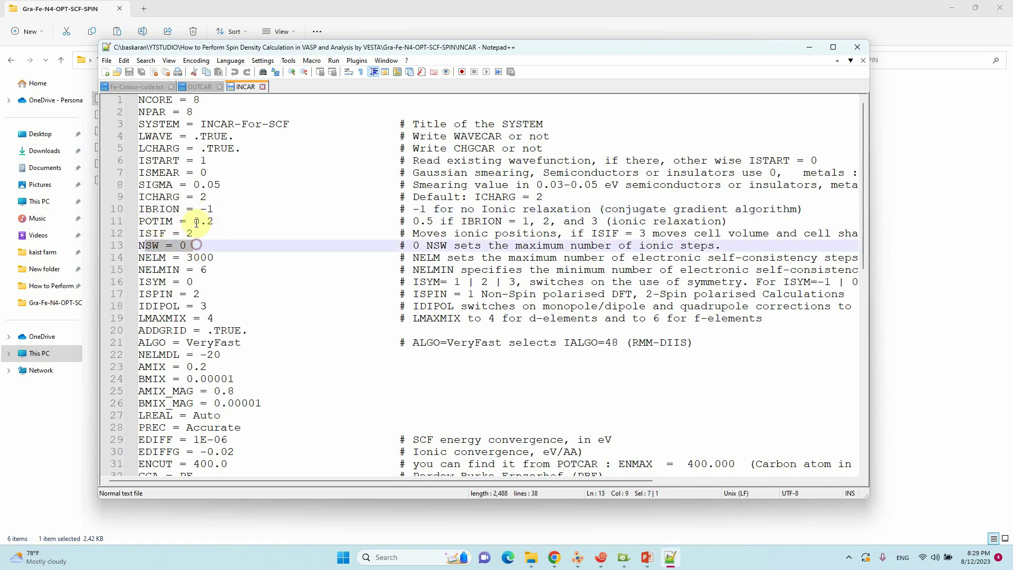
drag(160, 136, 235, 149)
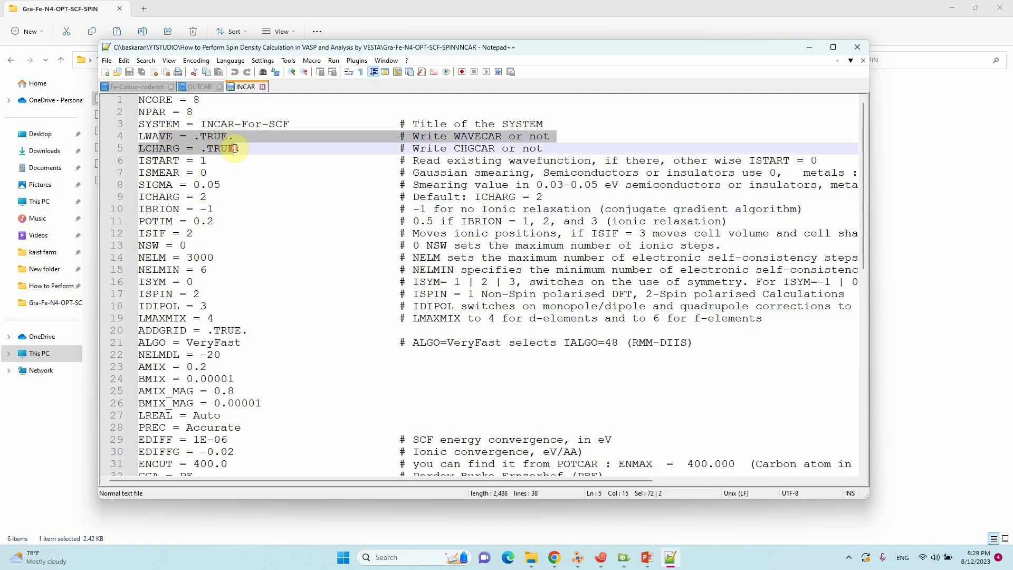
drag(141, 135, 543, 149)
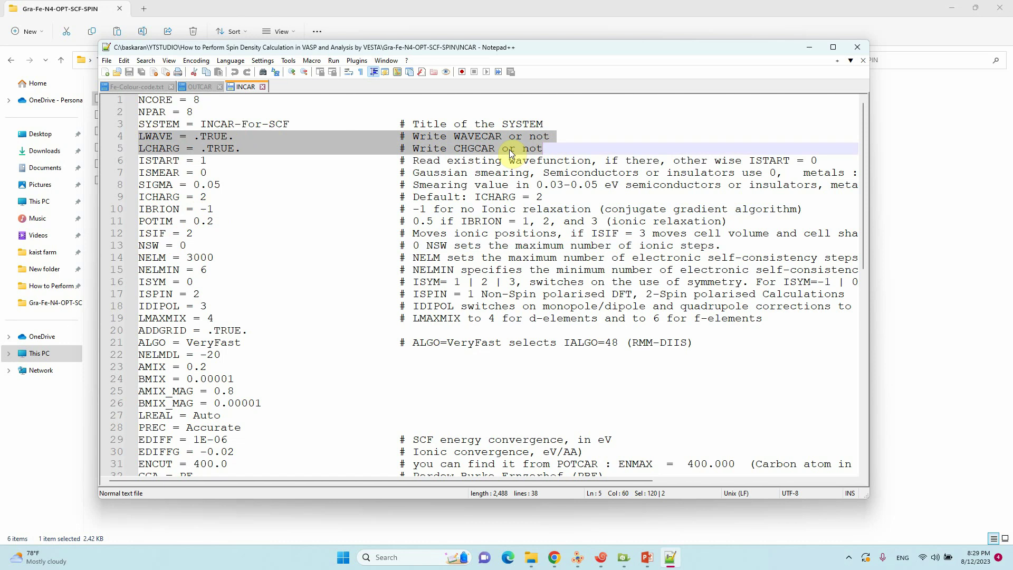
Step: Highlight MAGMOM = 66*0.6 4*0.6 1*5.0, then minimize Notepad++
scroll(510, 153, down, 3)
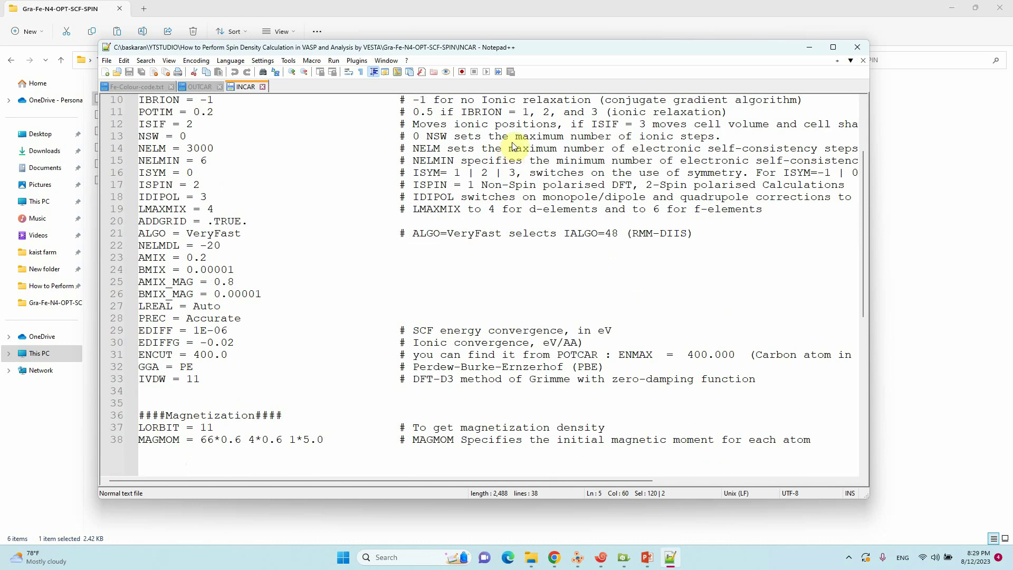
drag(138, 439, 447, 441)
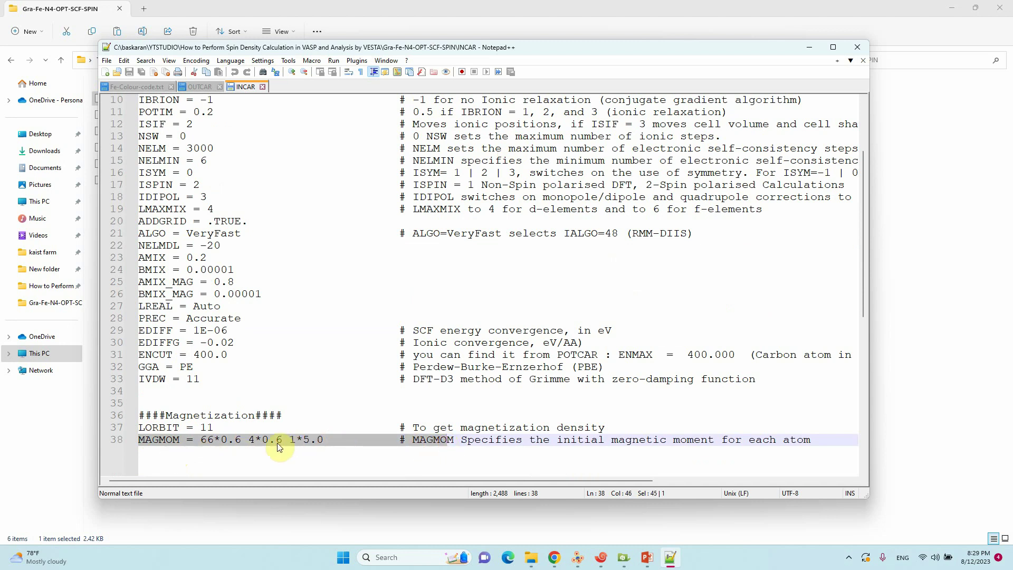
click(810, 47)
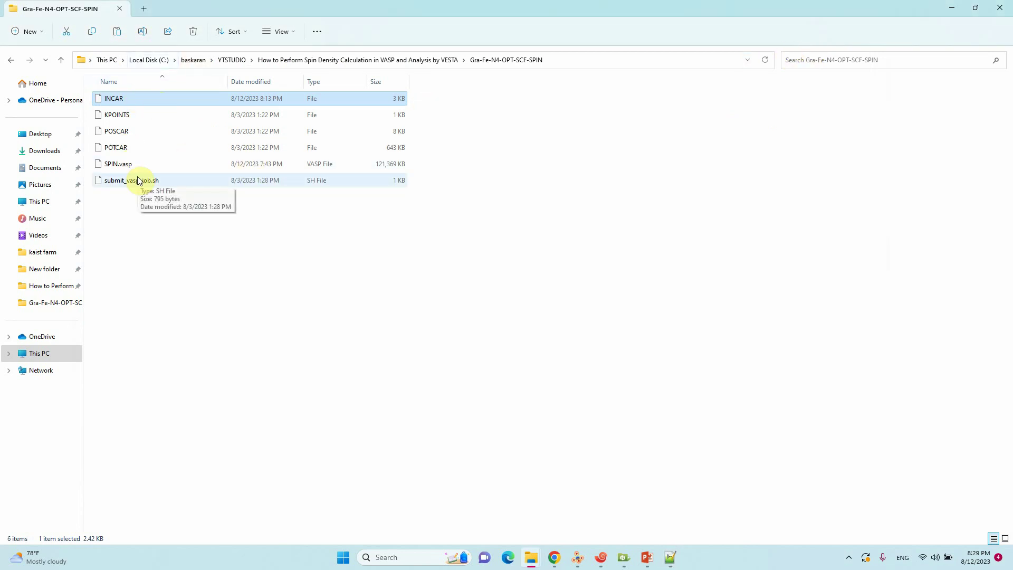
Step: Go up to the tutorial folder, minimize Explorer and VESTA, and switch to Xftp 7
click(61, 62)
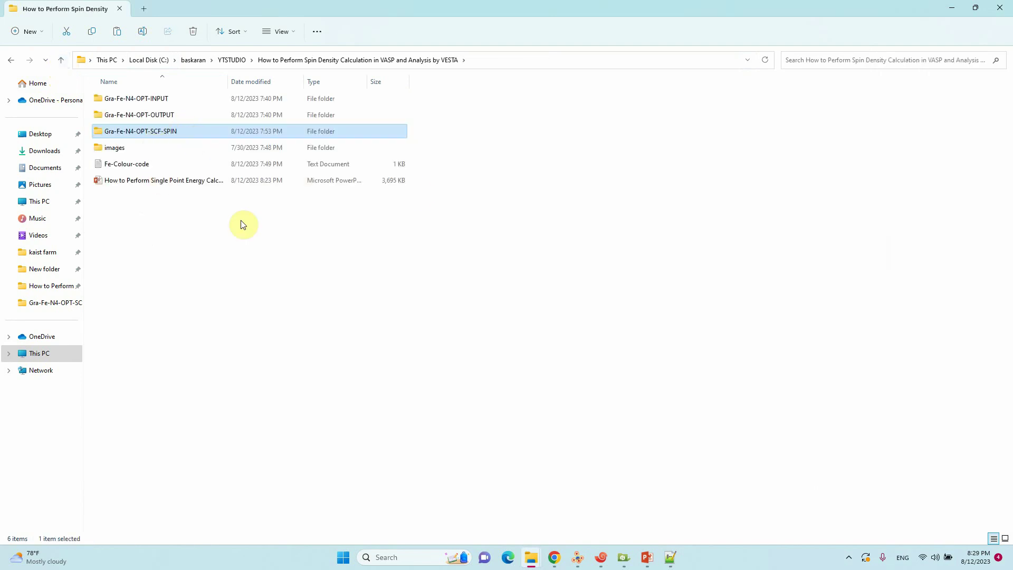
click(950, 8)
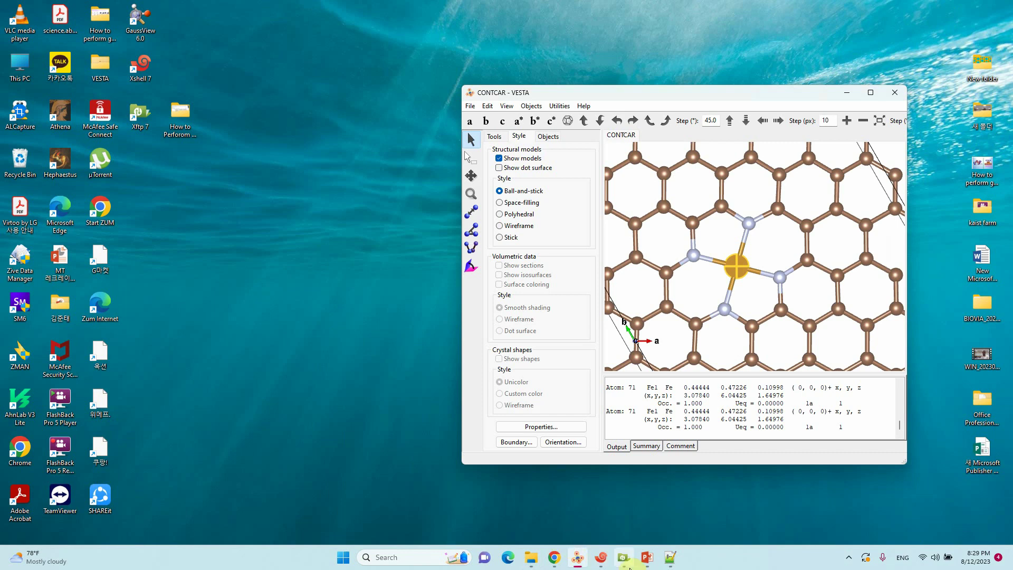
click(846, 92)
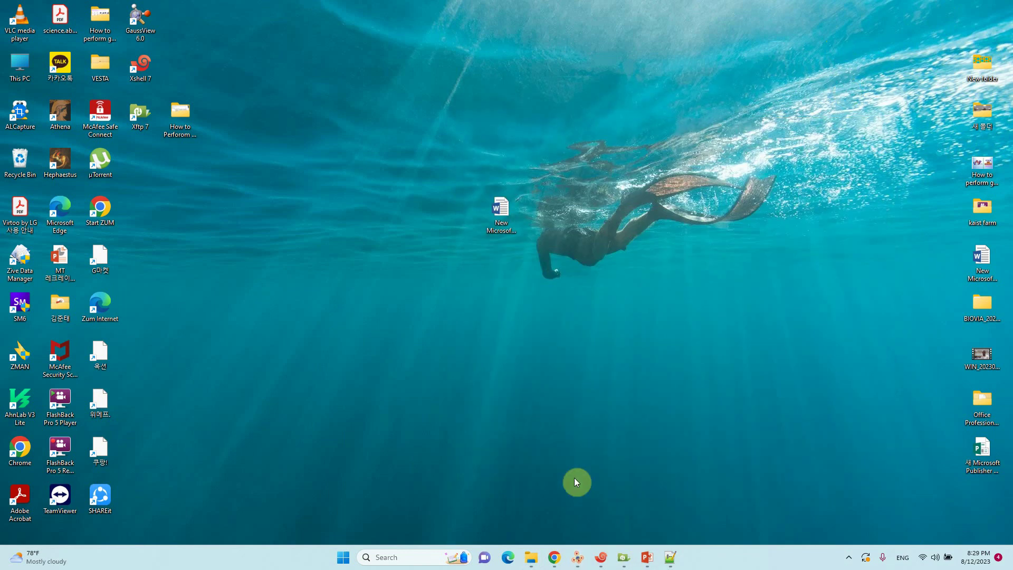
click(624, 557)
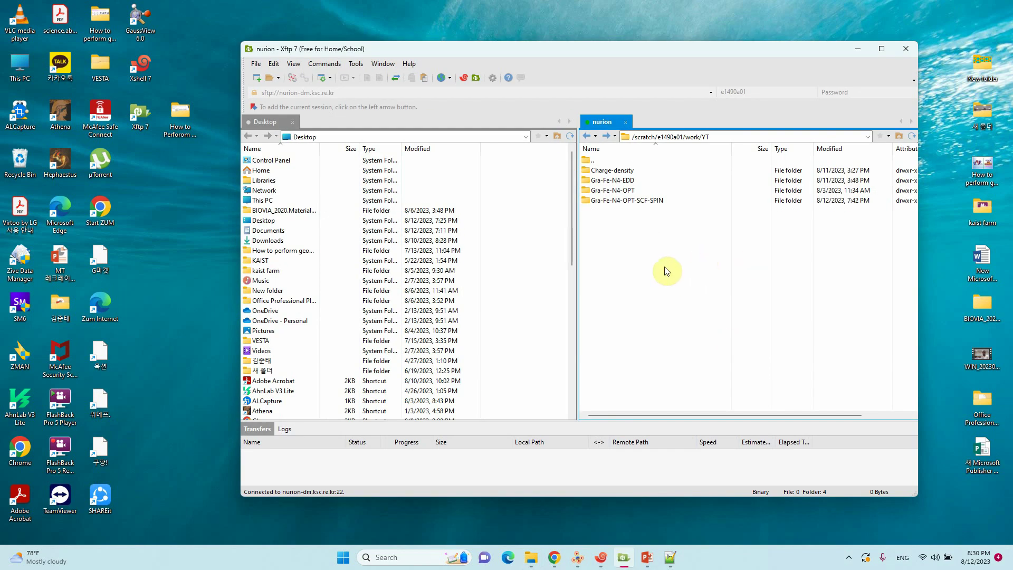
Step: Open the remote Gra-Fe-N4-OPT-SCF-SPIN folder in a maximized Xftp and select CHGCAR
double_click(637, 203)
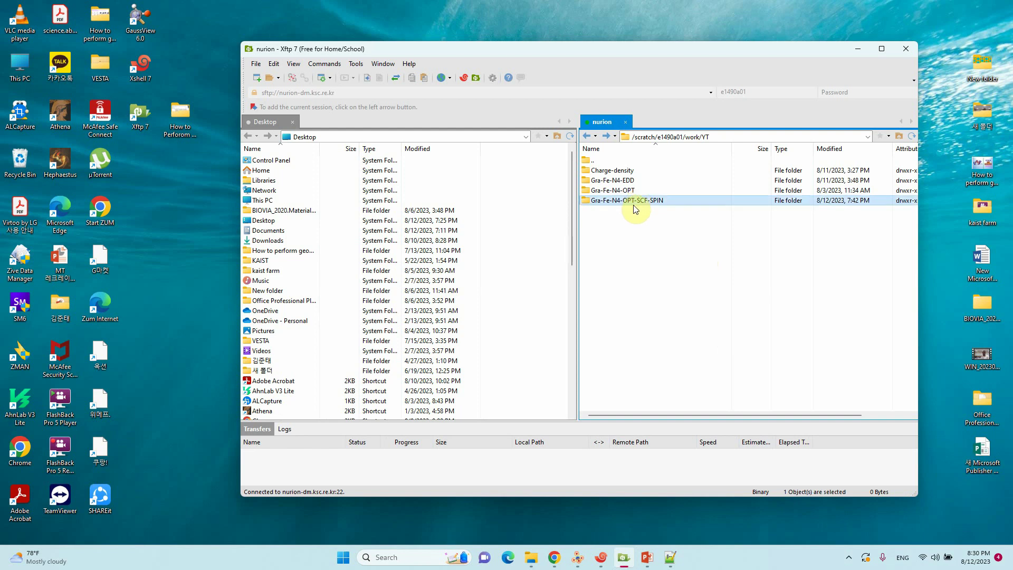
drag(802, 49, 796, 15)
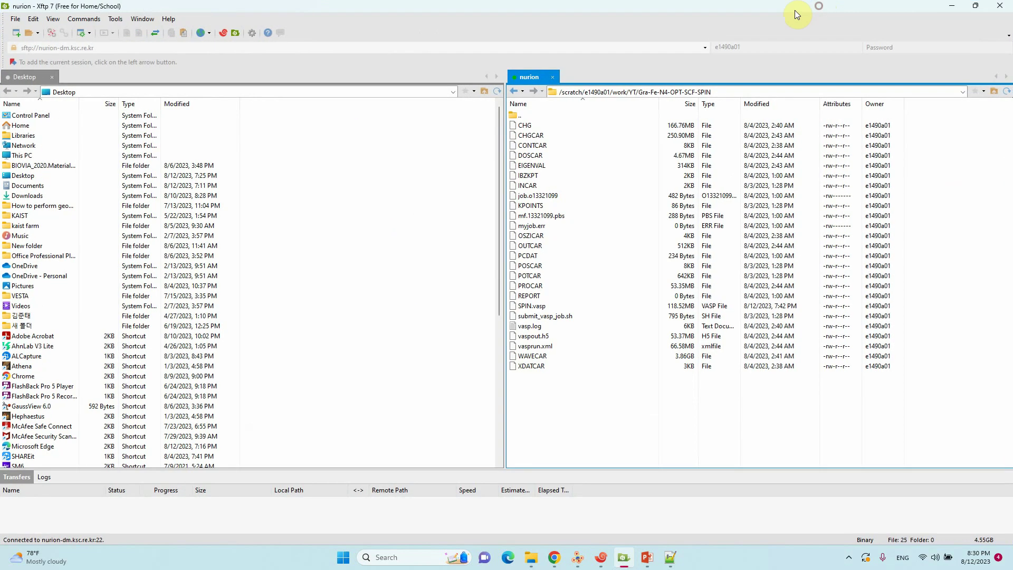
click(539, 138)
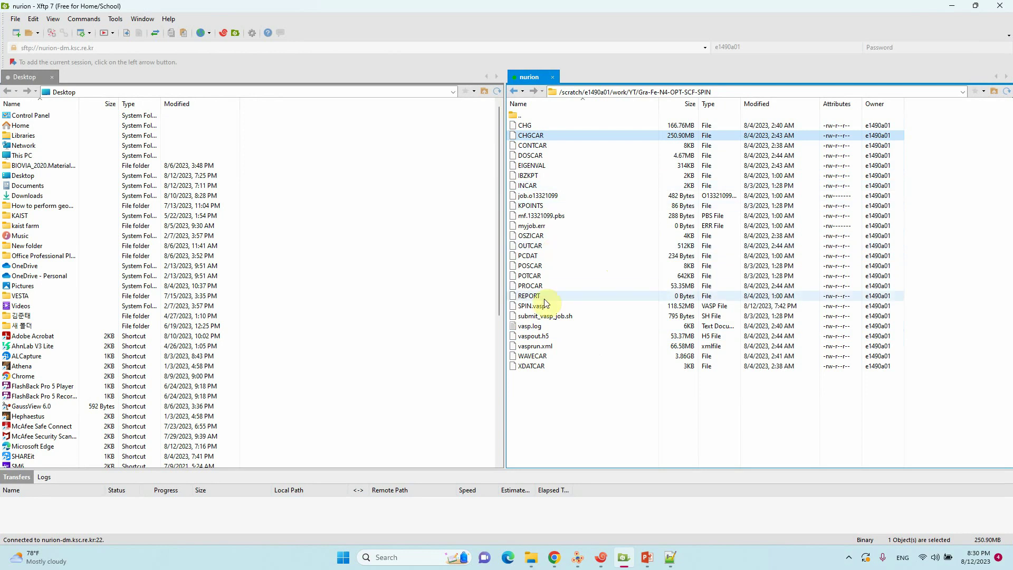
Step: Copy the remote folder path from the address bar and switch to Xshell 7
click(721, 93)
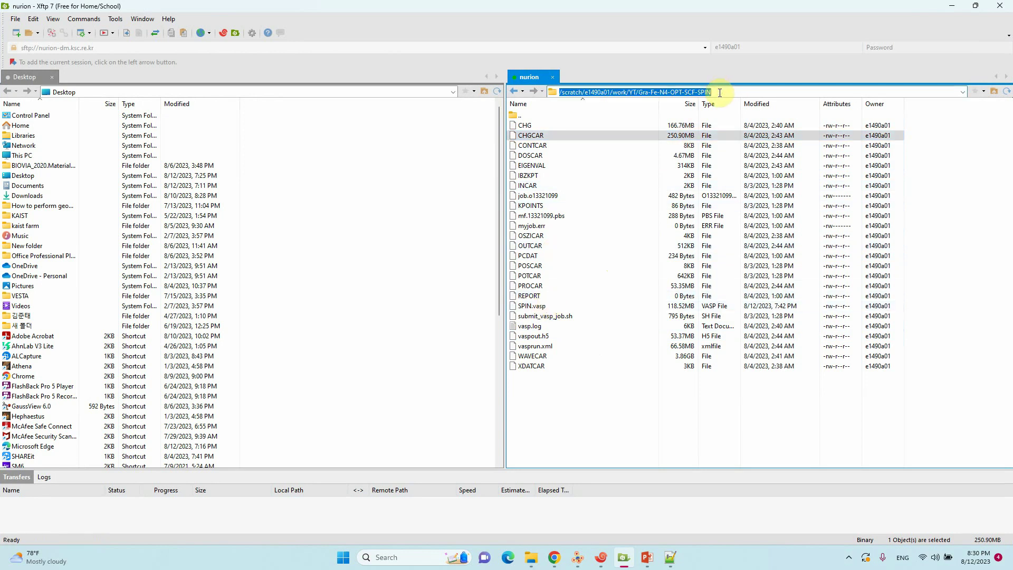
right_click(719, 93)
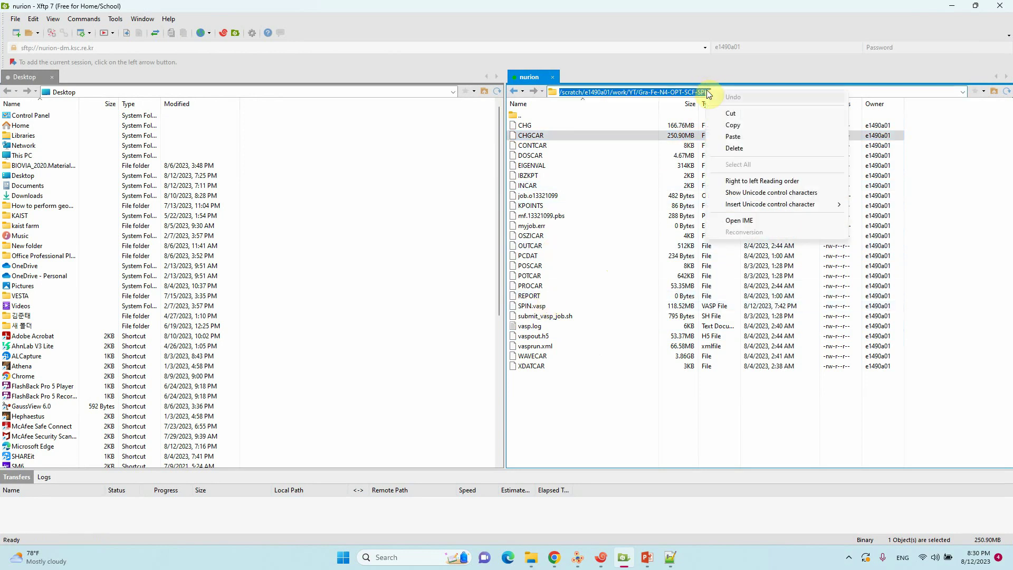
click(739, 128)
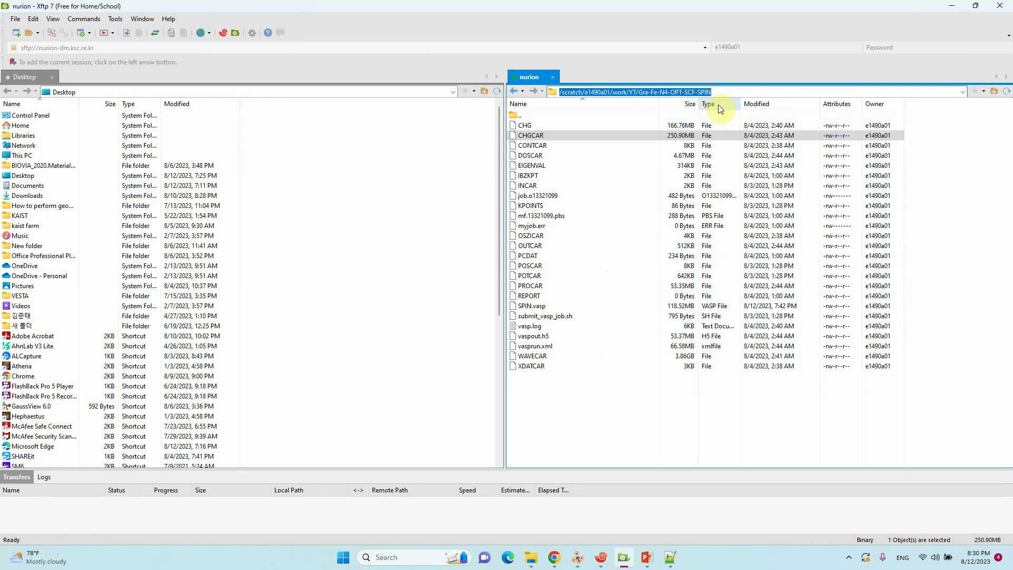
mouse_move(600, 557)
click(601, 505)
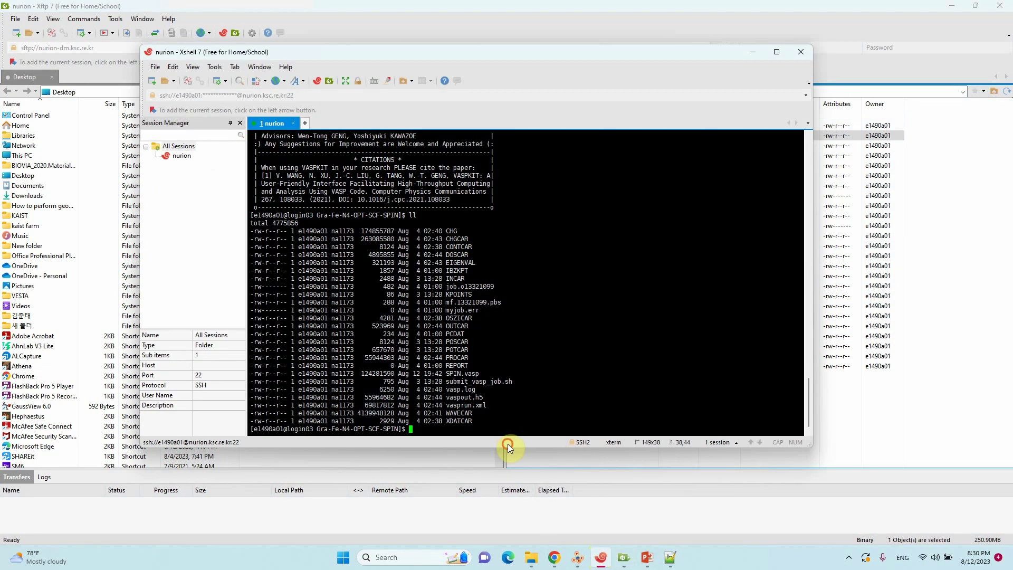
Step: Change directory to the pasted Gra-Fe-N4-OPT-SCF-SPIN path with cd
text(cd)
right_click(502, 414)
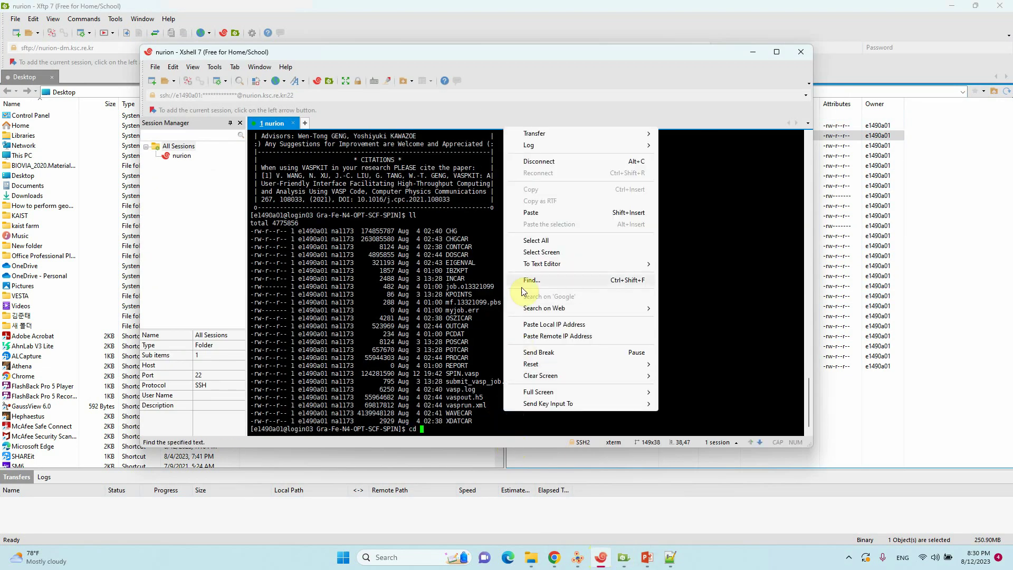
click(533, 212)
key(Return)
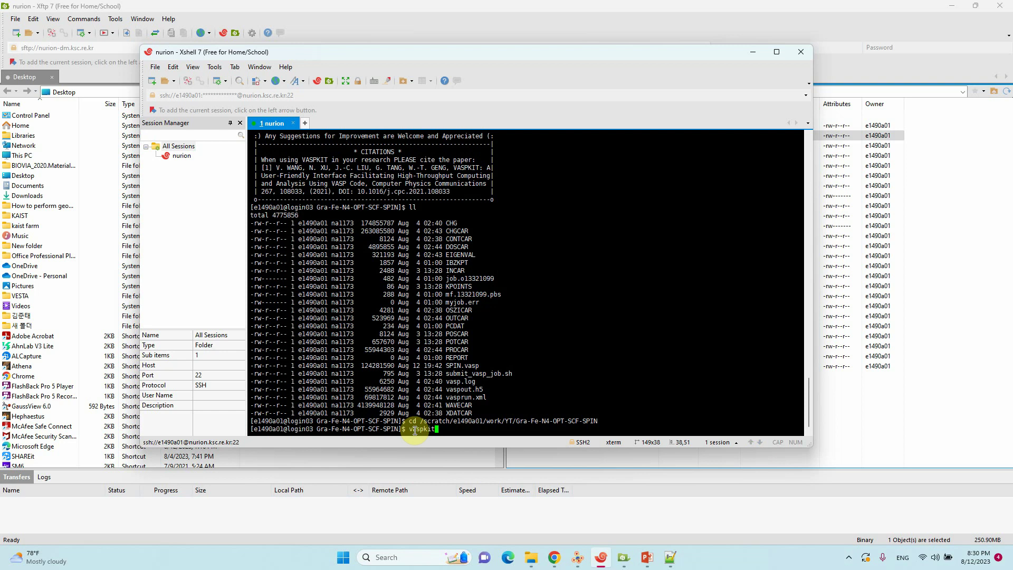
Step: Launch VASPKIT and highlight option 31, Charge-Density Analysis
key(Return)
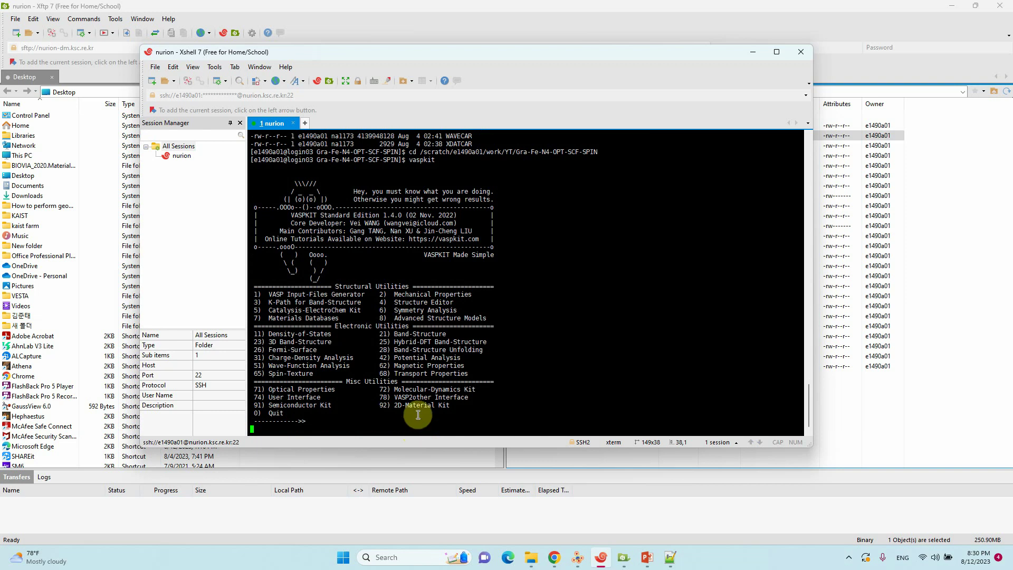
drag(410, 160, 437, 162)
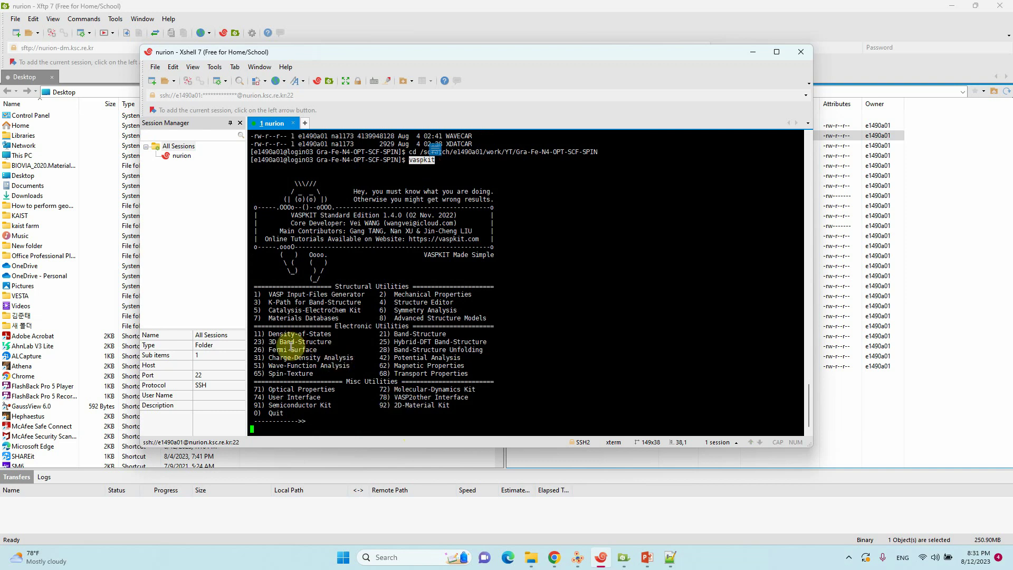
drag(255, 358, 358, 359)
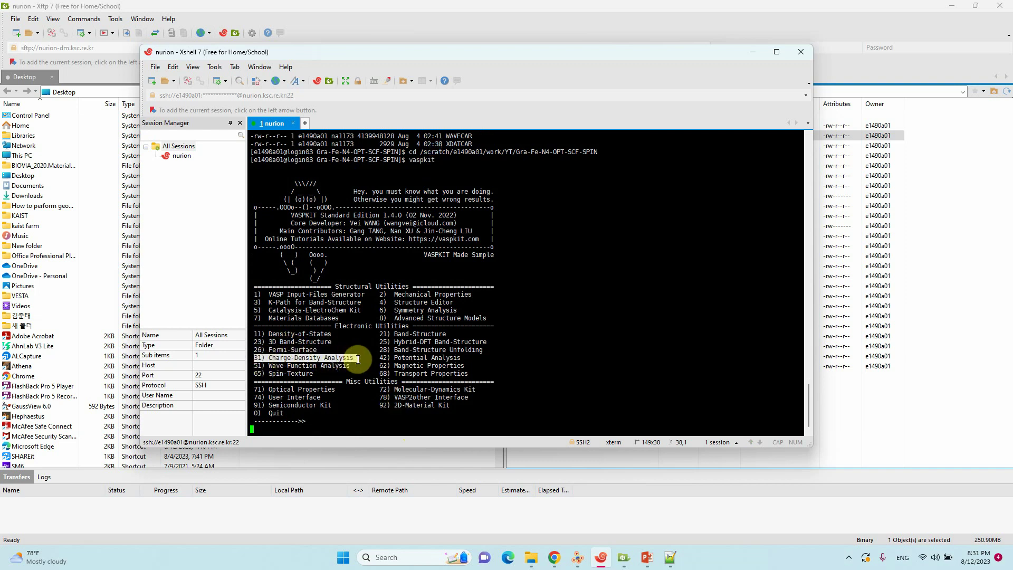
click(322, 425)
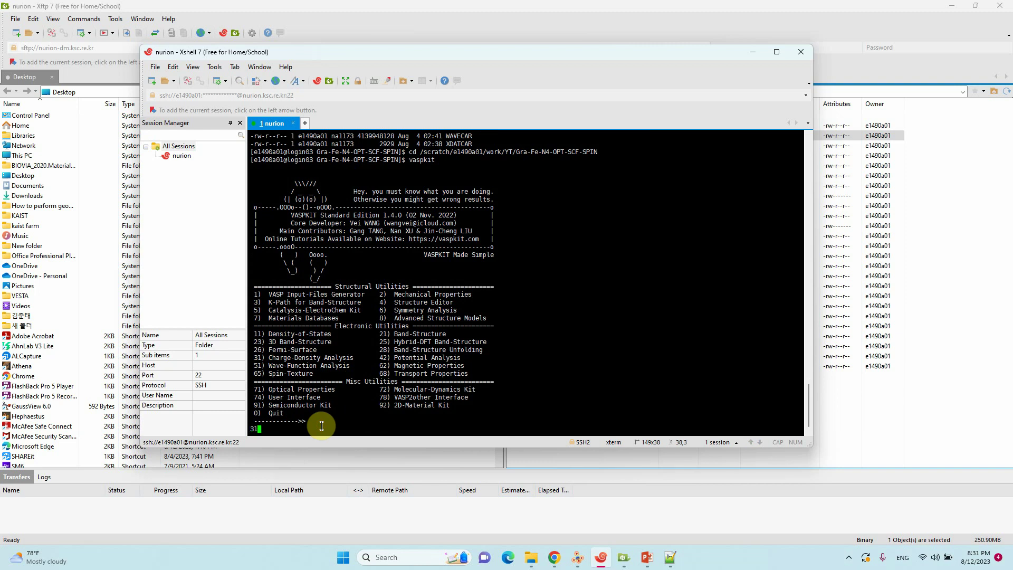
Step: Enter the Charge-Density Analysis menu and highlight options 310 and 312 Spin Density
key(Return)
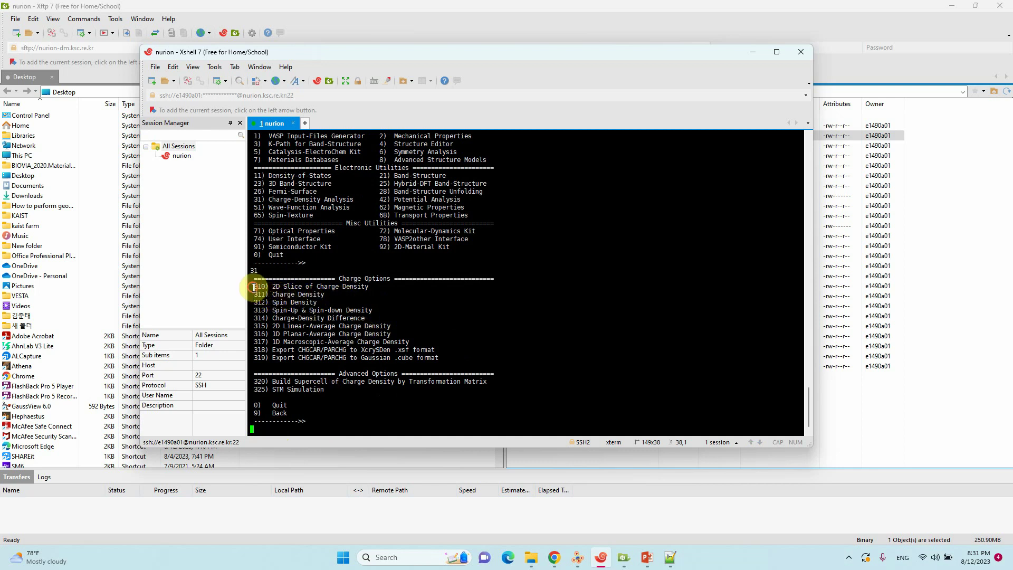
drag(255, 287, 368, 286)
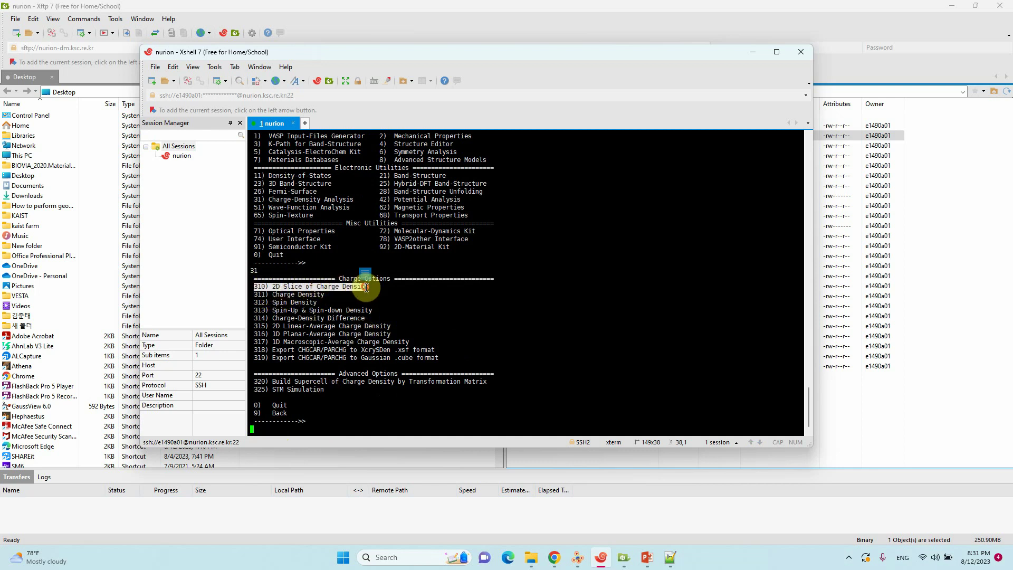
click(290, 297)
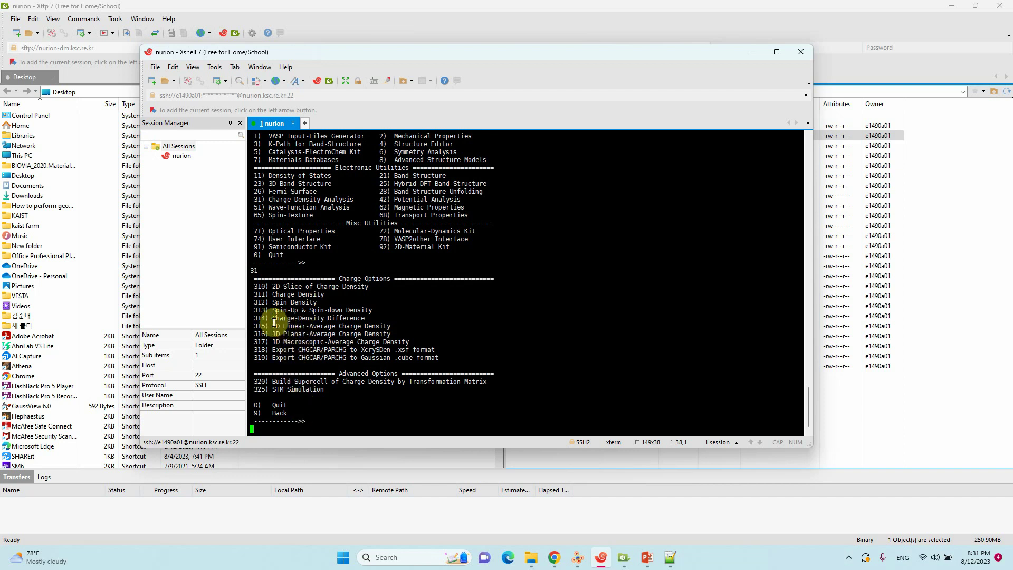
drag(254, 301, 316, 302)
click(296, 426)
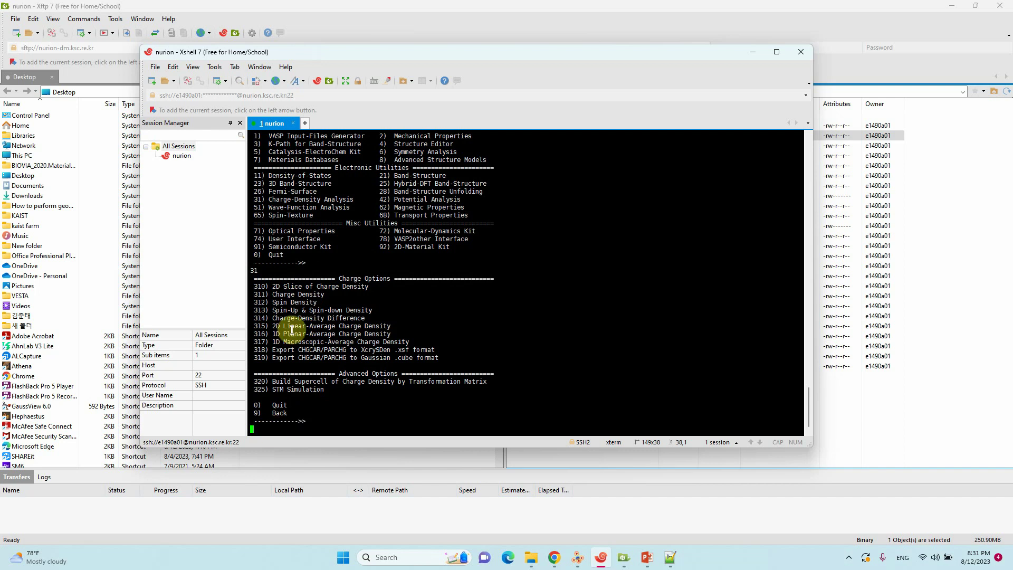
click(255, 302)
drag(255, 302, 323, 302)
click(325, 436)
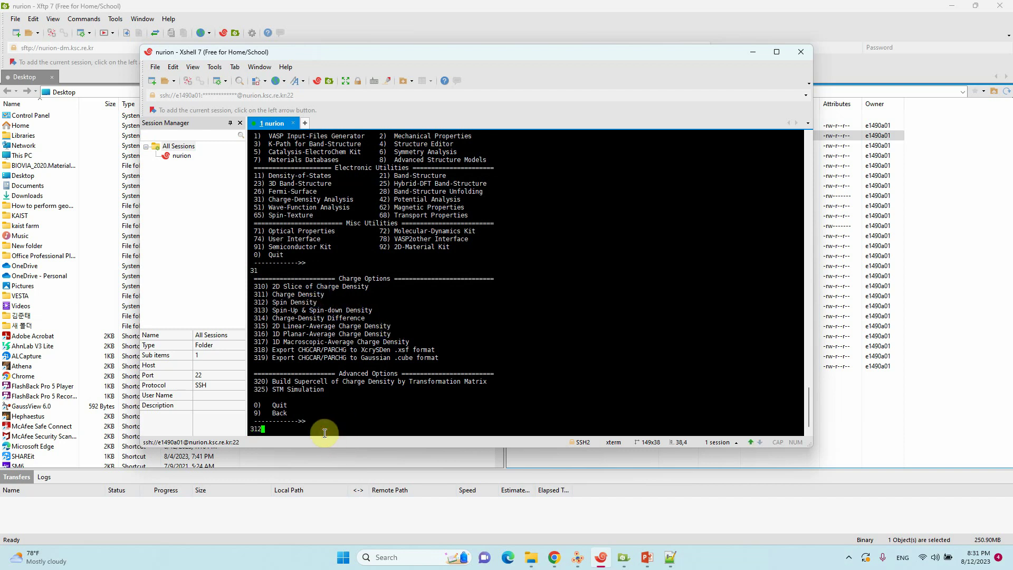
Step: Run option 312 and highlight the 'Written SPIN.vasp File!' message in the maximized terminal
text(312)
key(Return)
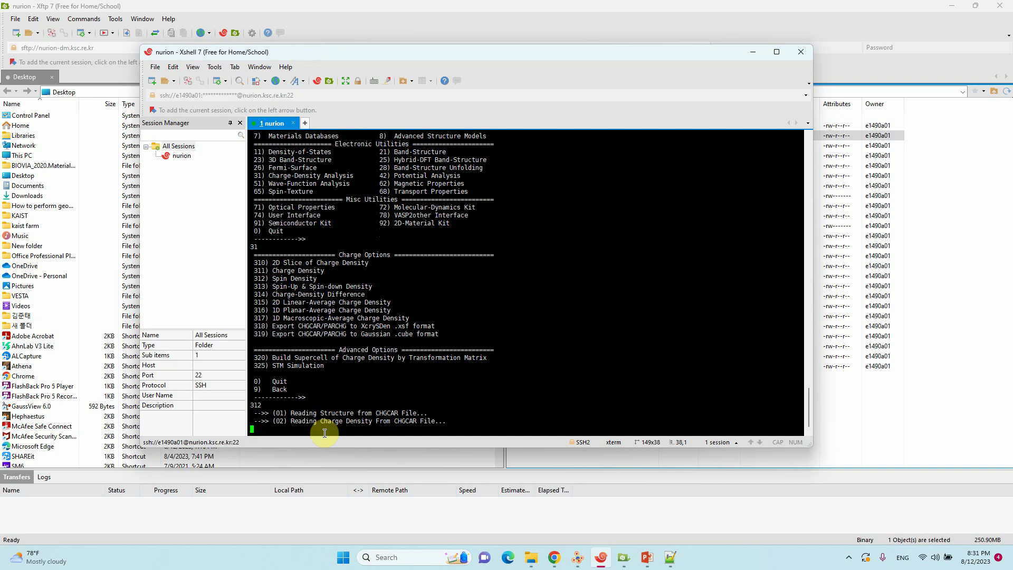
click(776, 52)
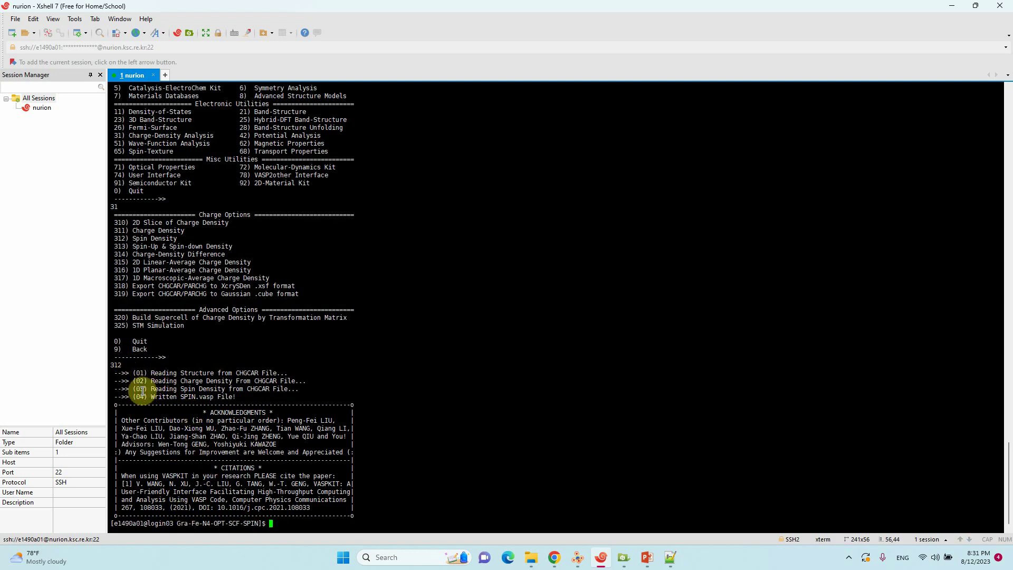
drag(150, 397, 240, 397)
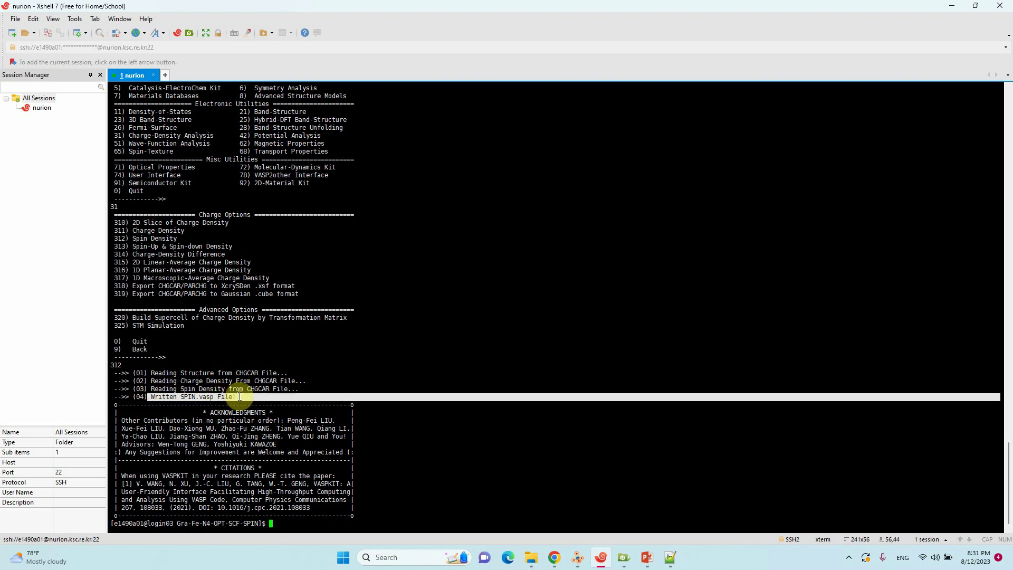
Step: Refresh the remote listing in Xftp and select the new 118.52 MB SPIN.vasp
click(952, 7)
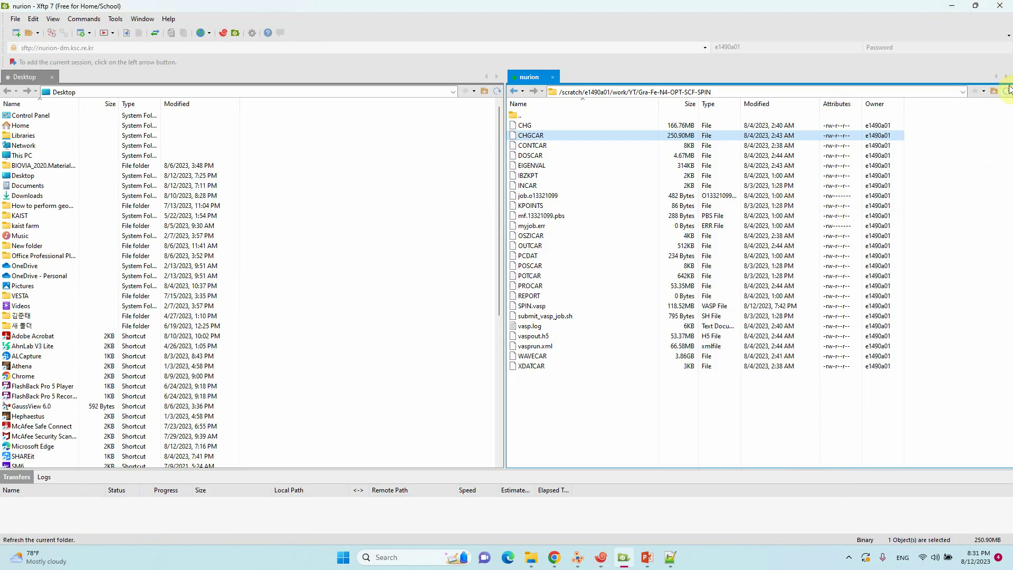
click(1005, 92)
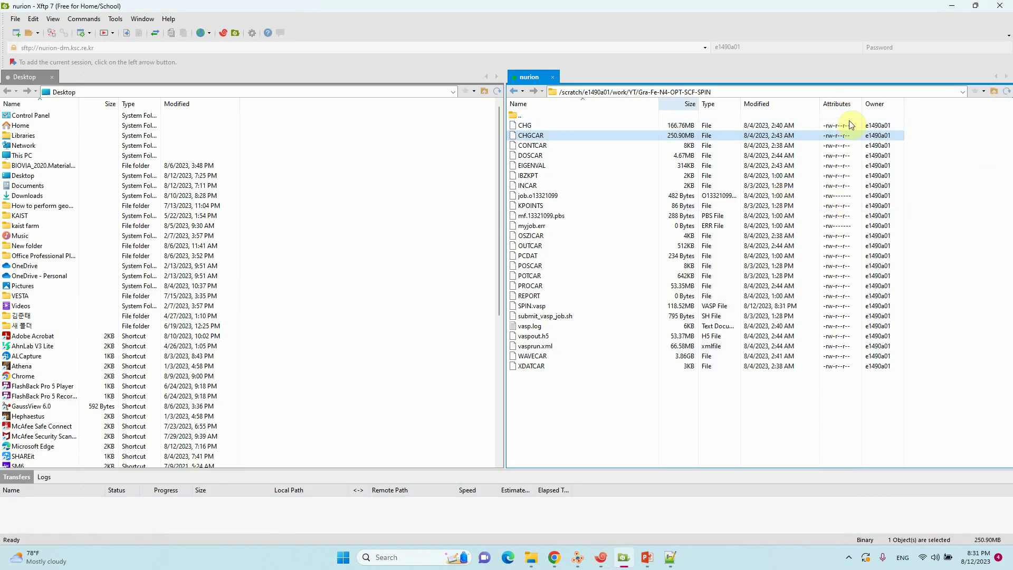
click(533, 307)
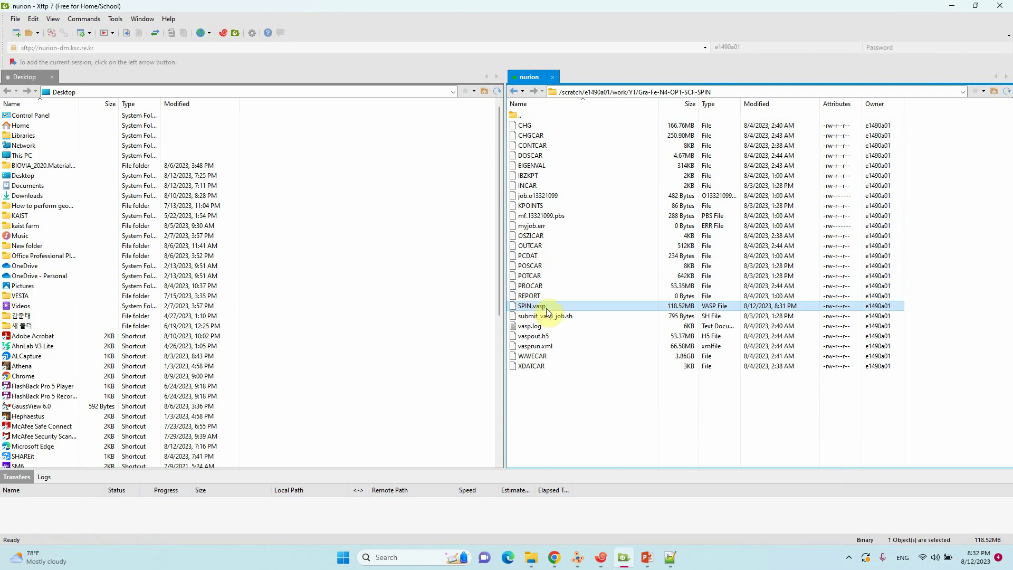
Step: Restore the Xftp window, then bring up and minimize the Single Point Explorer window
drag(453, 13, 675, 28)
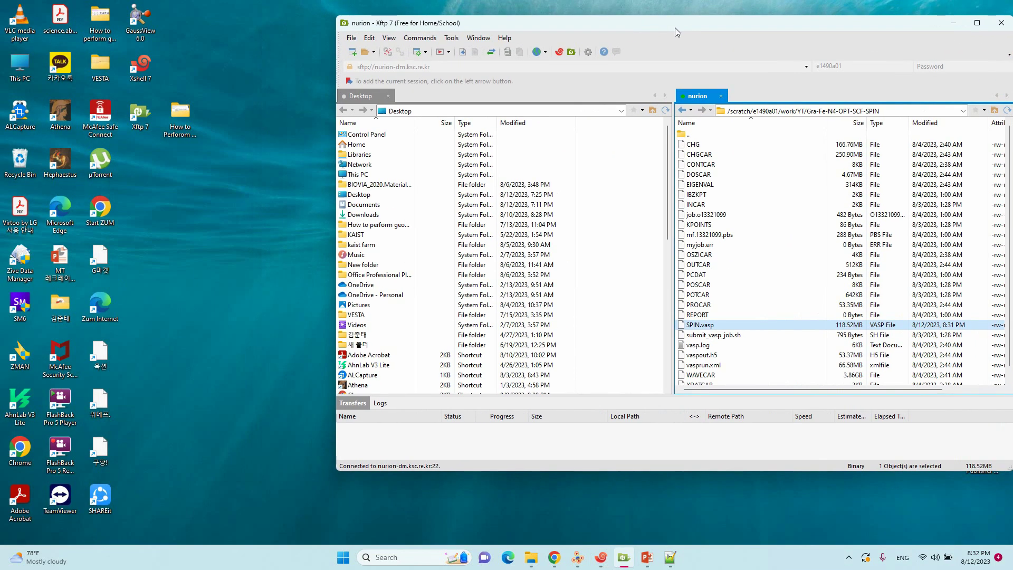
click(534, 558)
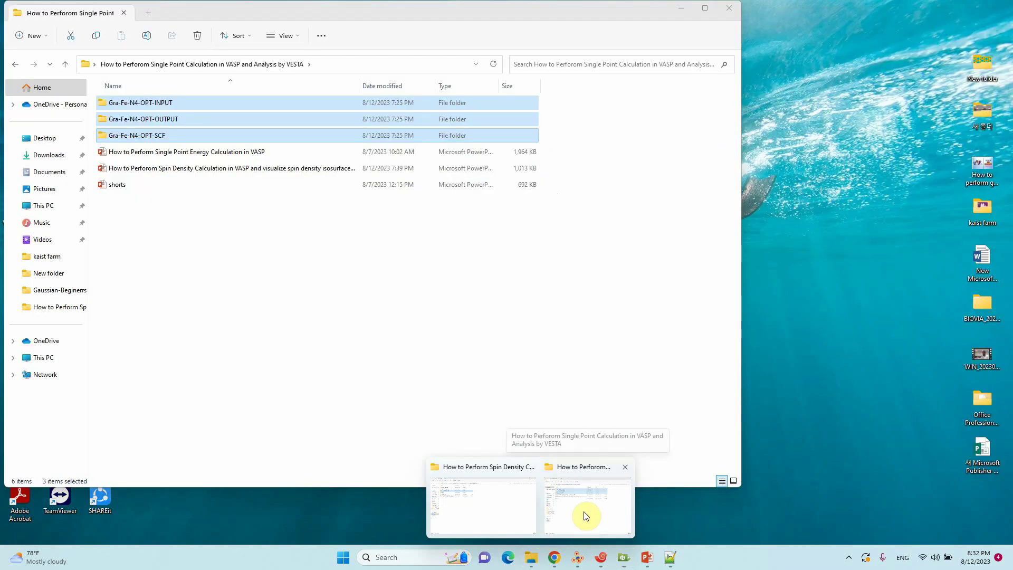
click(583, 510)
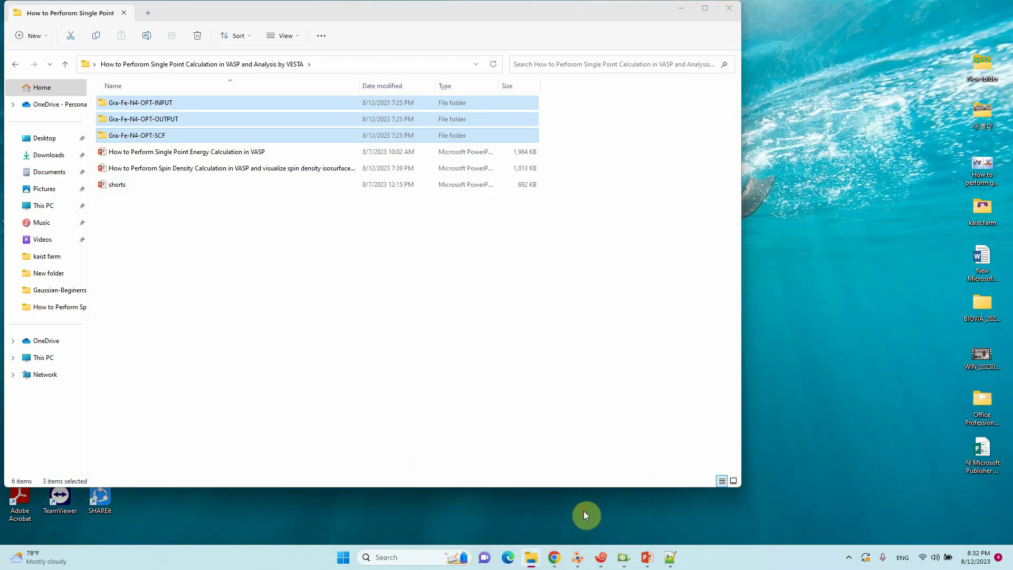
click(681, 8)
Step: Delete the old local SPIN.vasp in Gra-Fe-N4-OPT-SCF-SPIN, then bring Xftp back
click(531, 557)
click(482, 514)
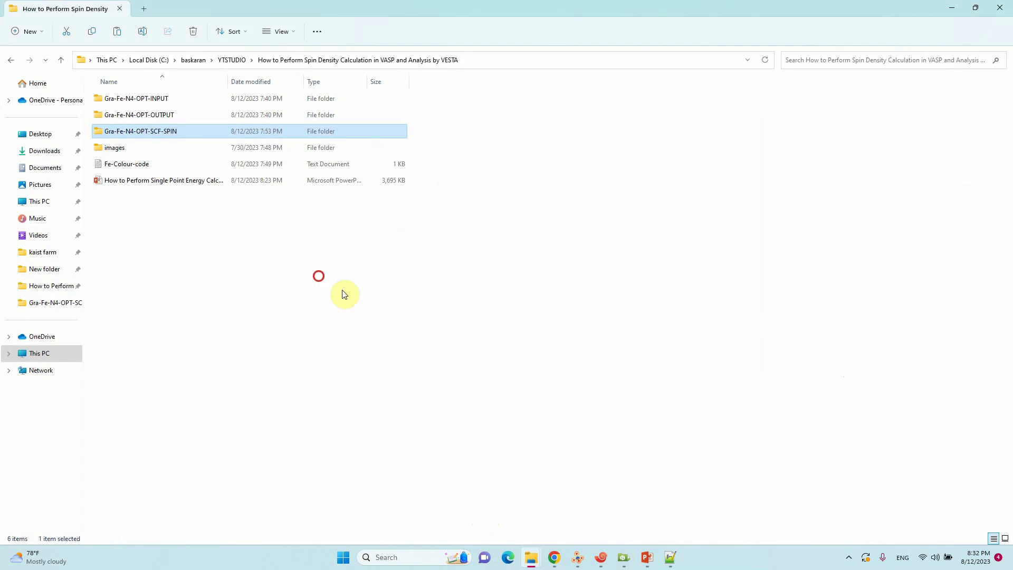
double_click(144, 133)
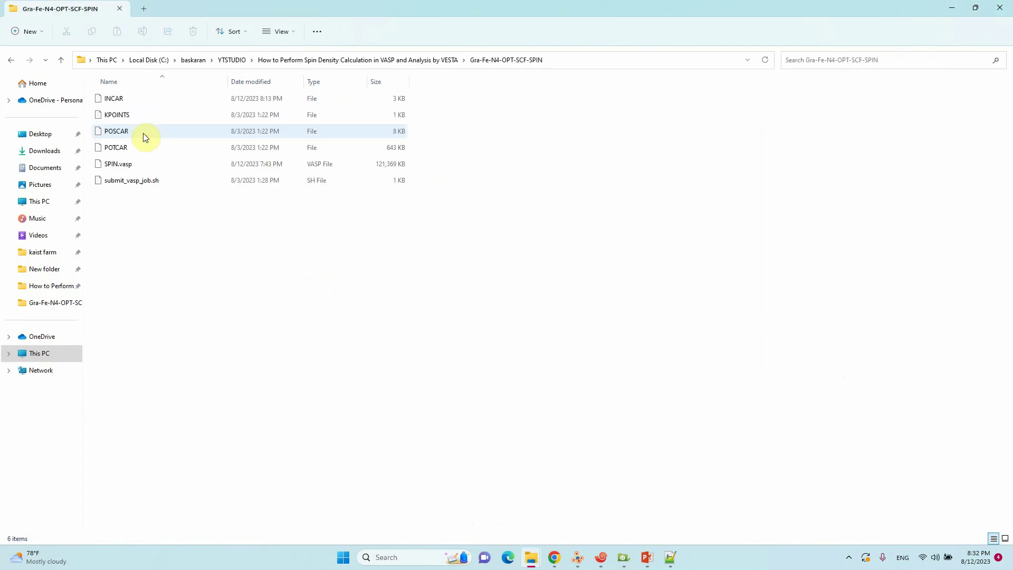
click(125, 164)
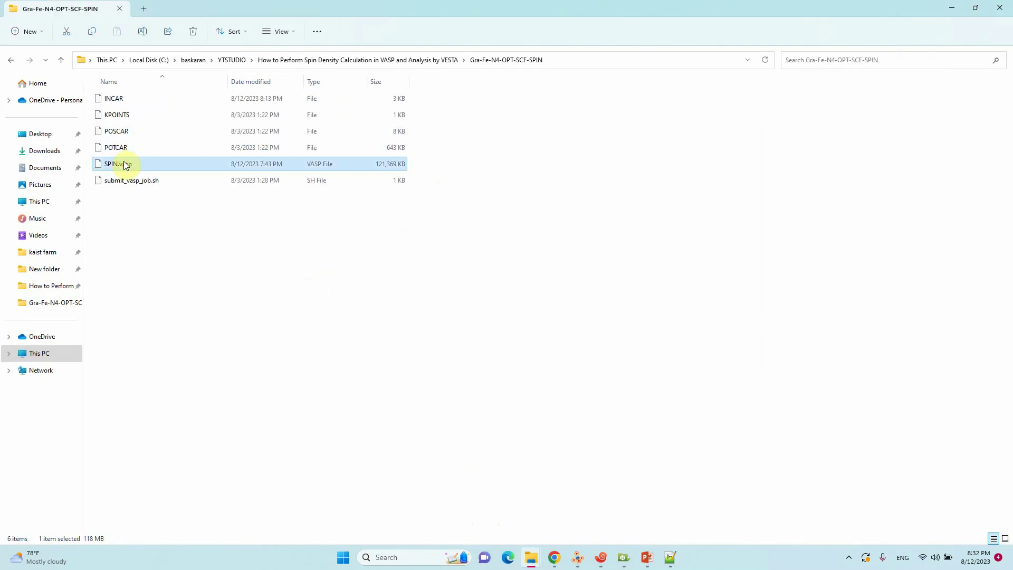
key(Delete)
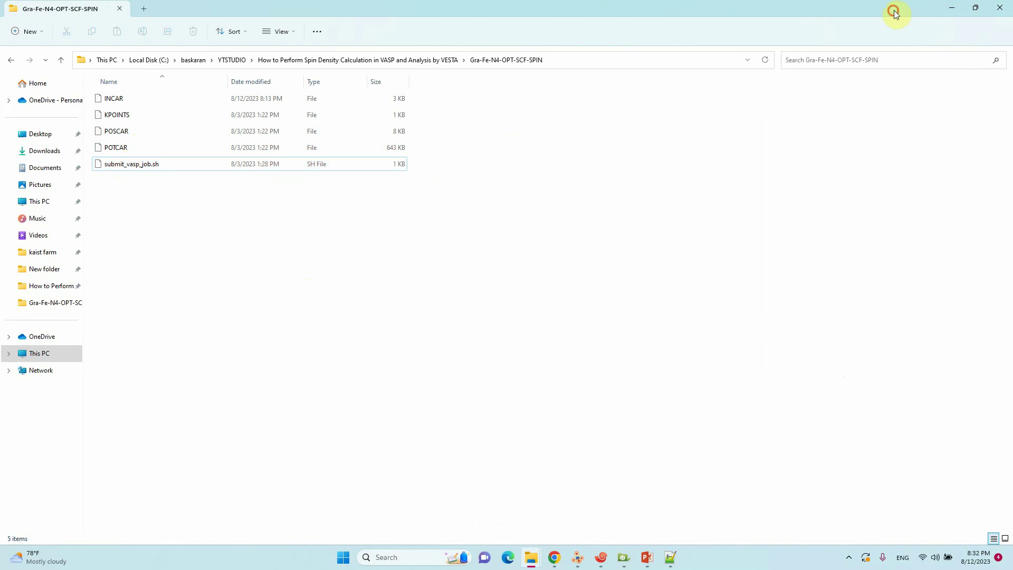
drag(893, 9, 597, 33)
click(881, 27)
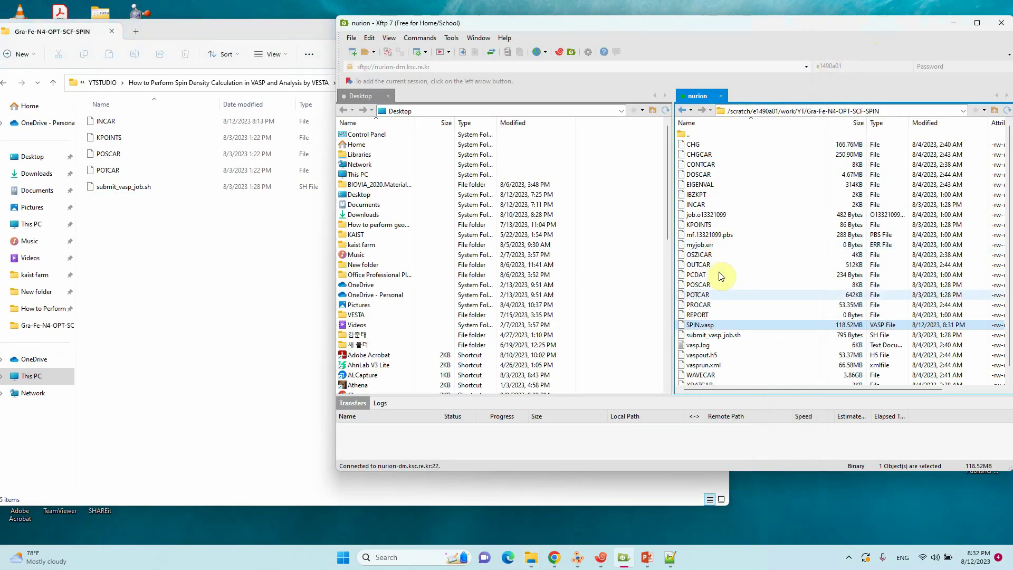
Step: Download SPIN.vasp to the local folder and open the remote OUTCAR in Notepad++
drag(708, 327, 224, 338)
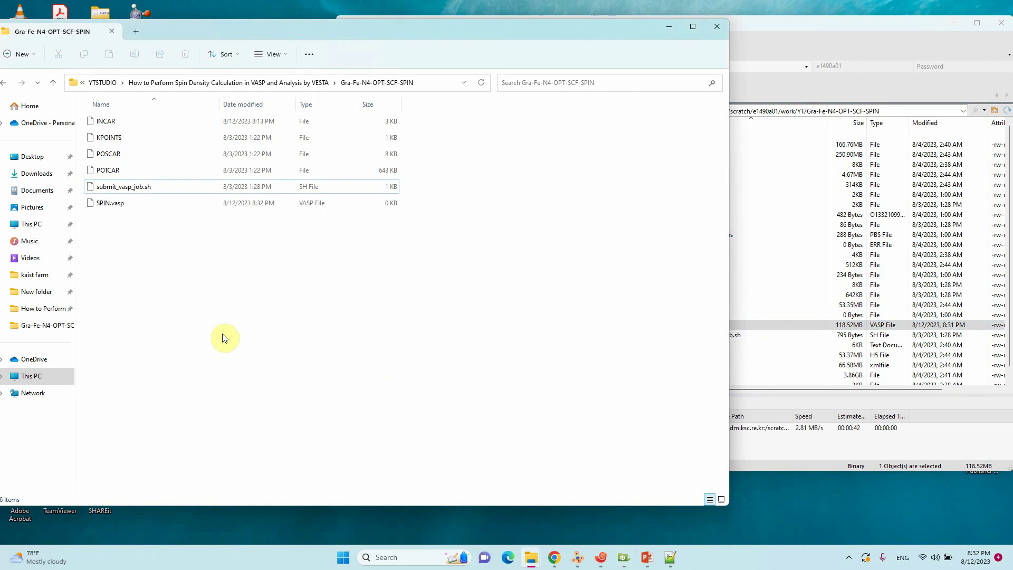
click(780, 448)
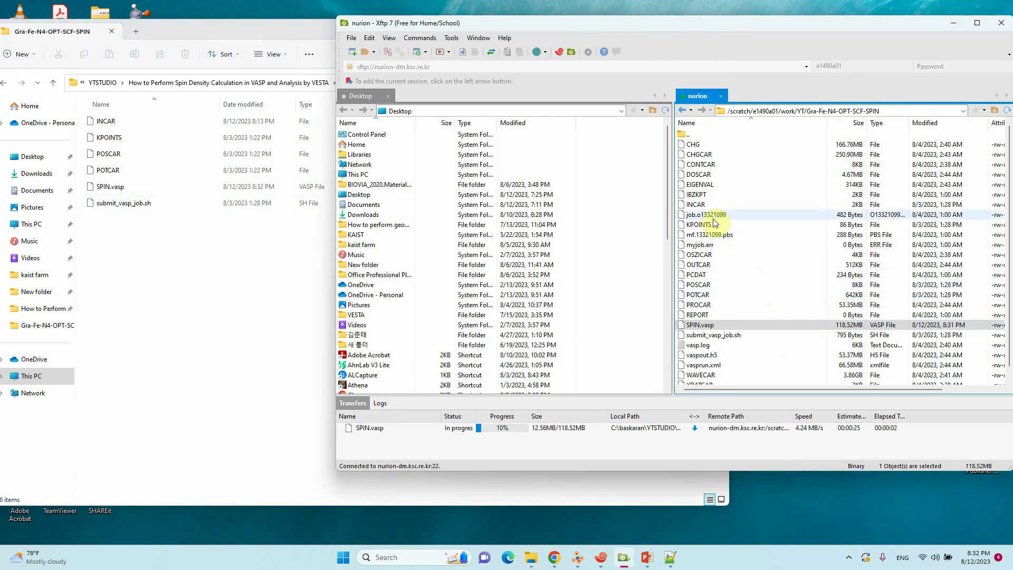
right_click(705, 264)
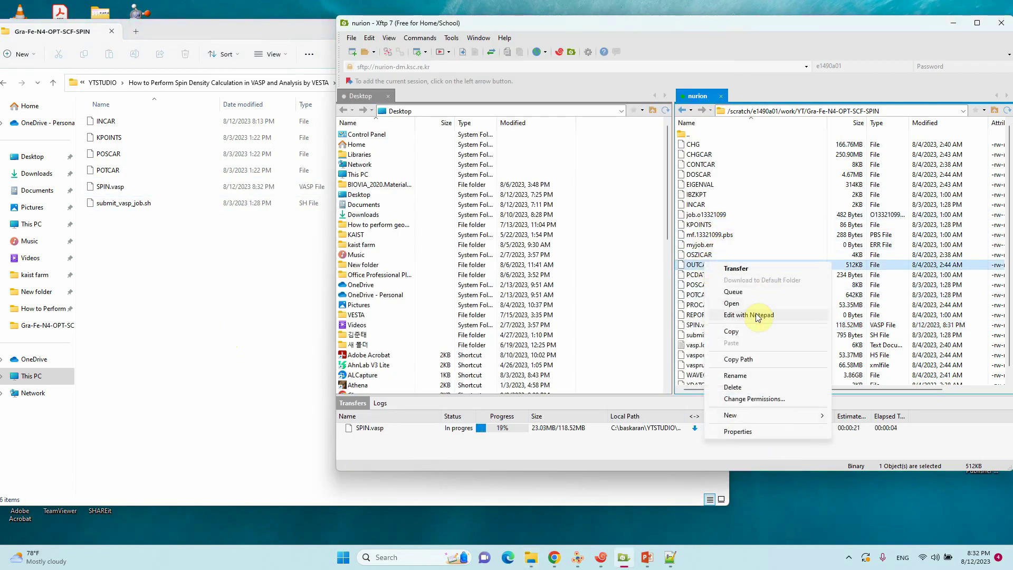
click(737, 306)
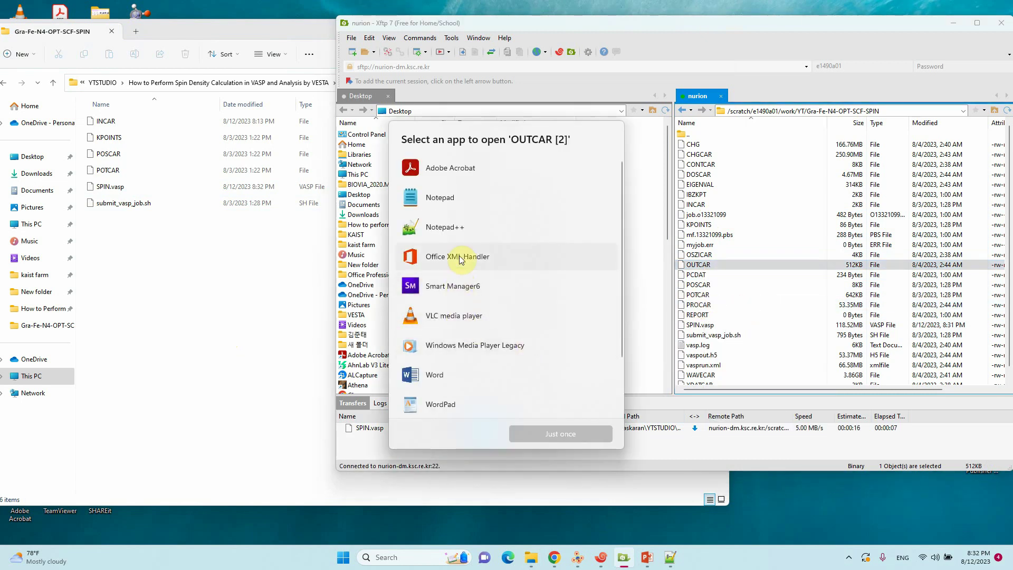
click(449, 227)
click(572, 432)
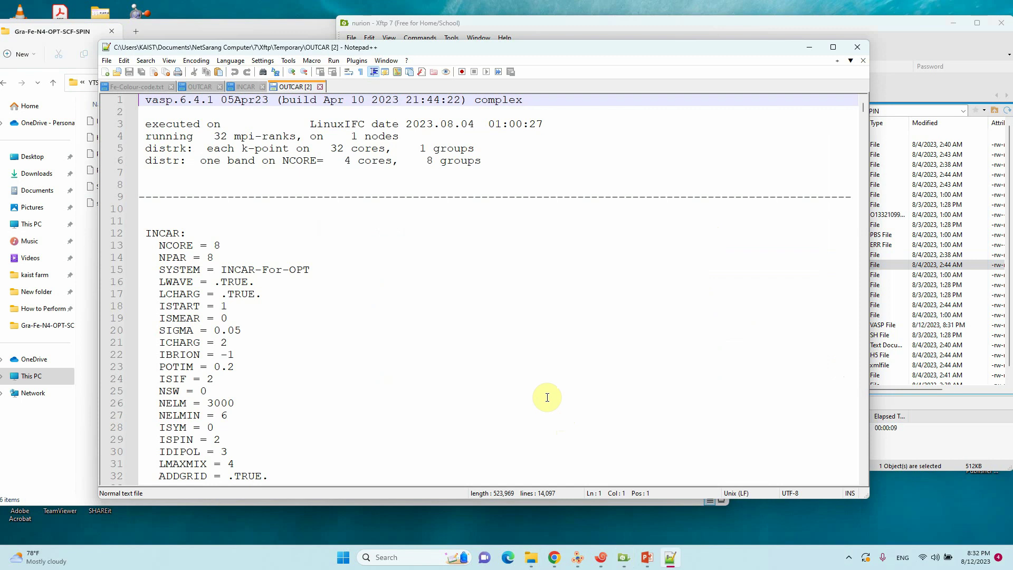
Step: Jump to the end of OUTCAR and select Fe atom 71's total magnetic moment, 1.917
scroll(433, 250, down, 20)
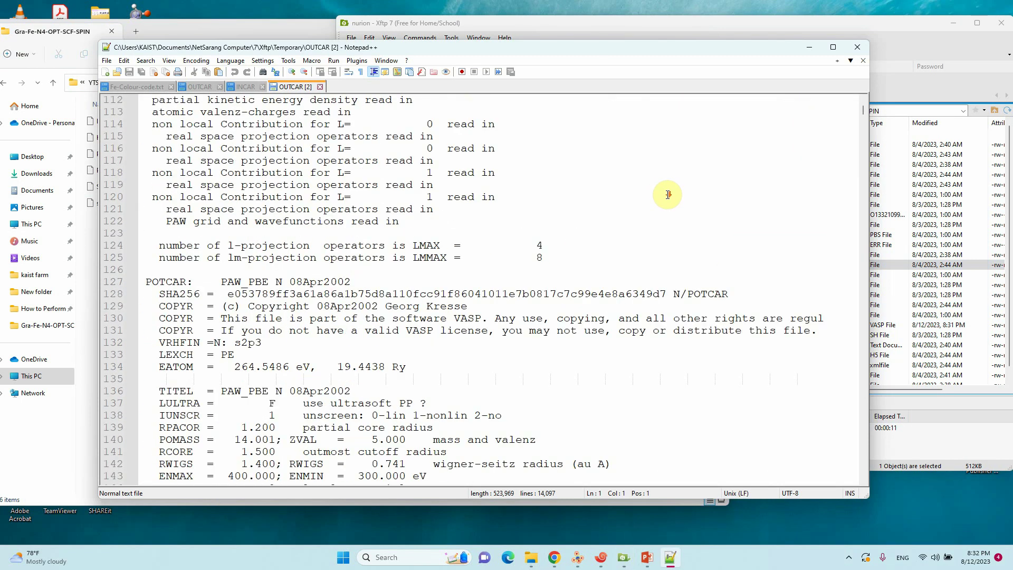
drag(865, 115, 839, 463)
scroll(475, 299, up, 5)
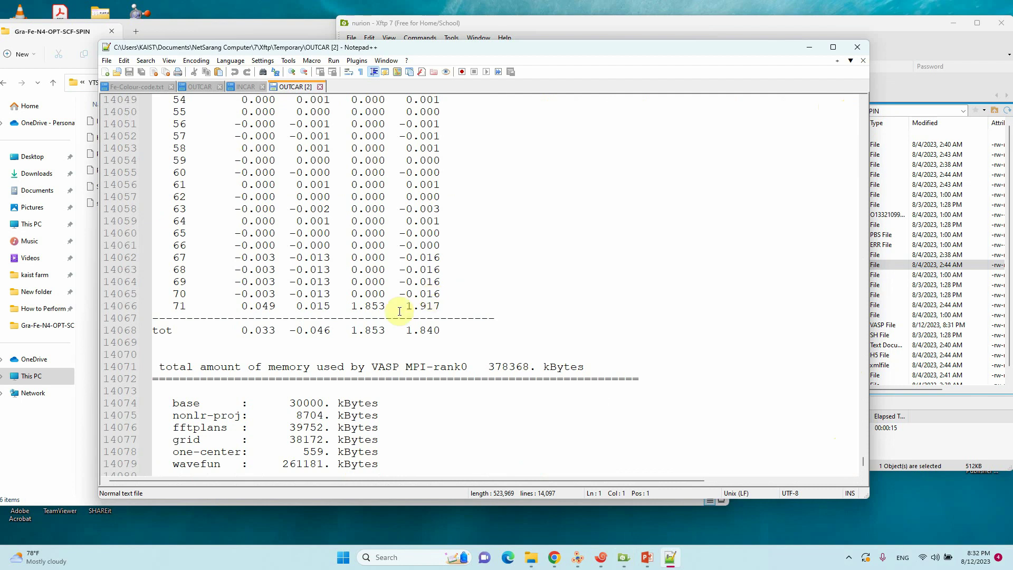
drag(406, 307, 441, 309)
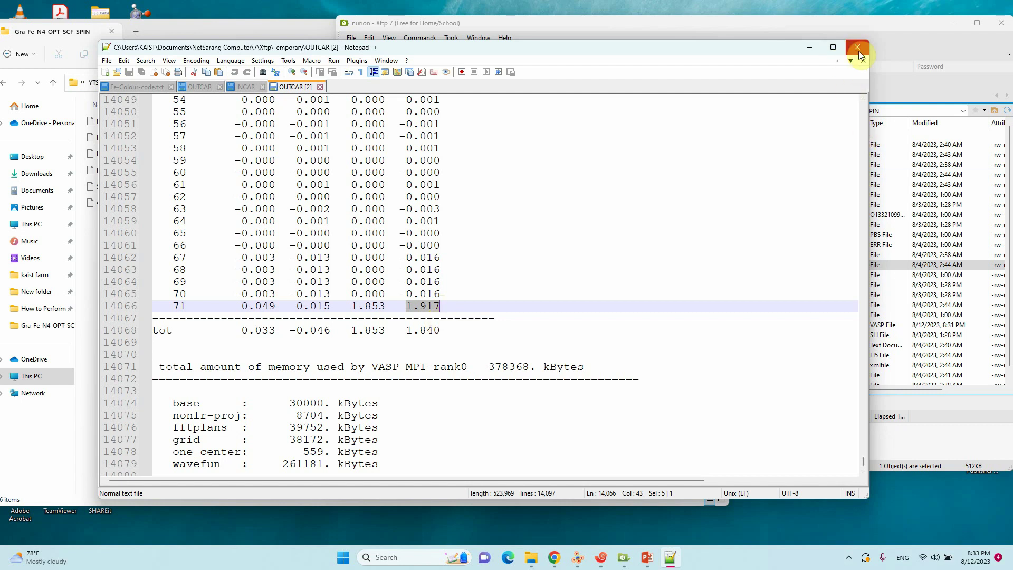
Step: Close both OUTCAR tabs and INCAR, then minimize Notepad++ to the taskbar
click(320, 87)
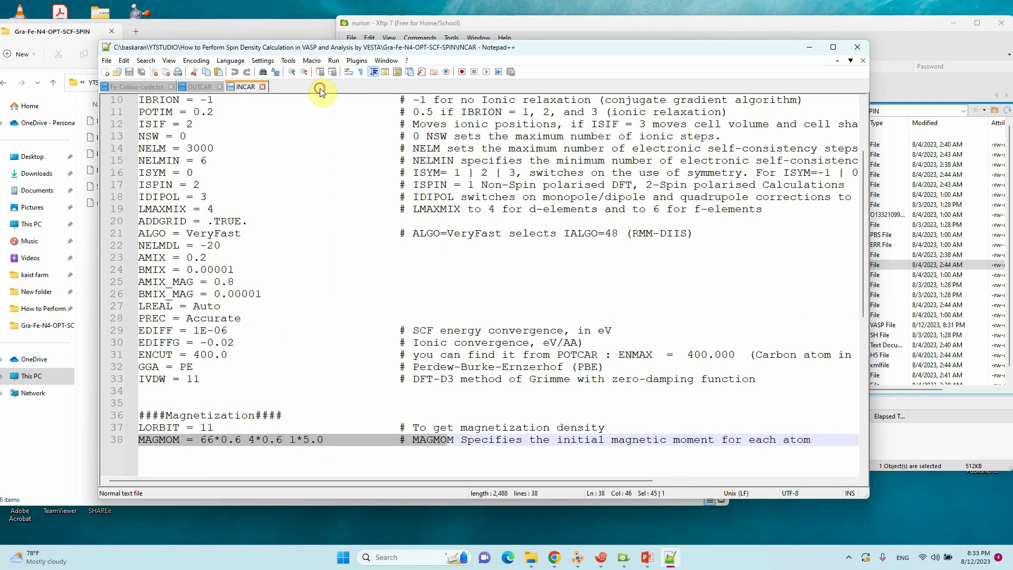
click(262, 86)
click(219, 87)
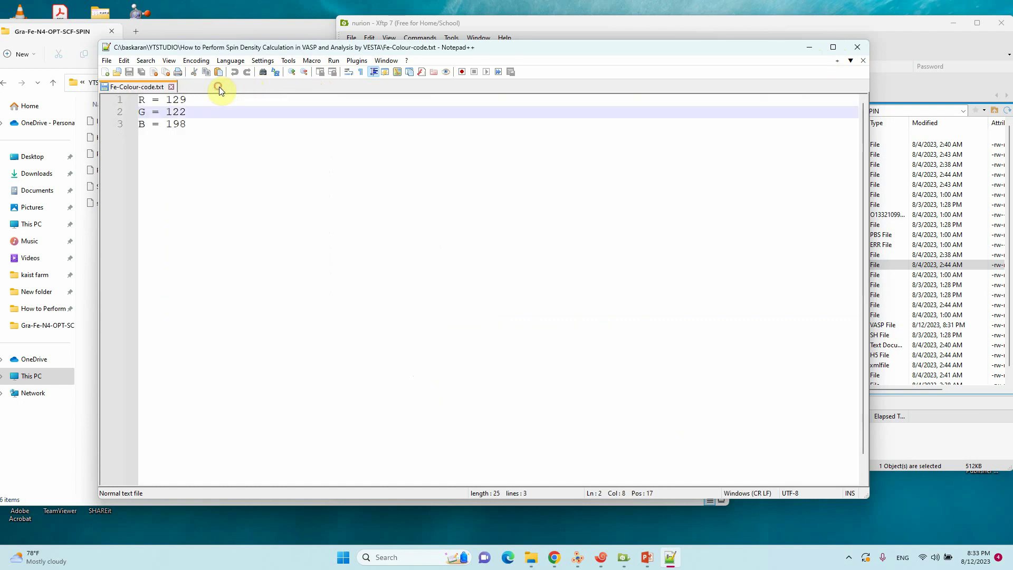
click(808, 48)
click(207, 263)
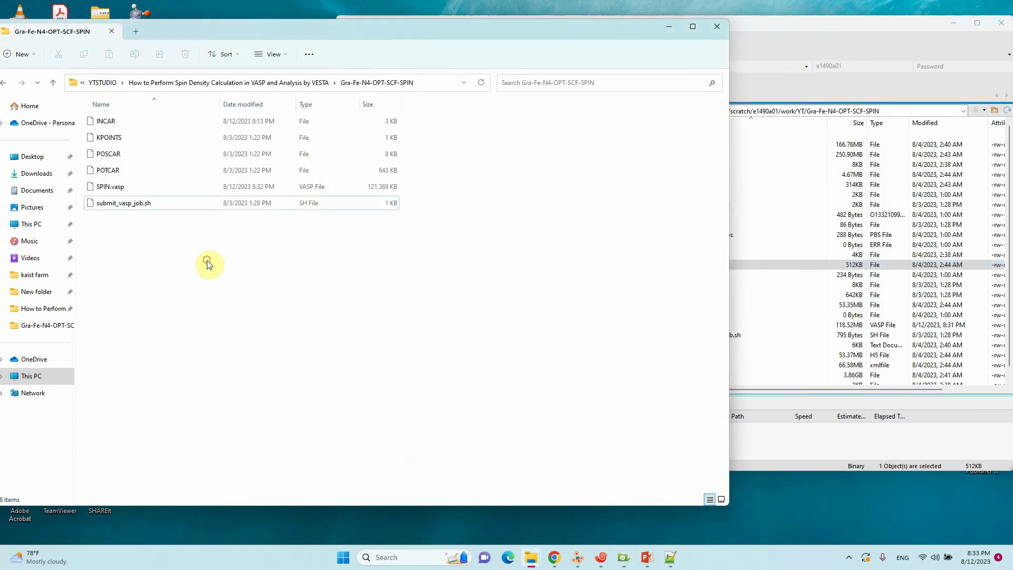
click(754, 435)
click(169, 267)
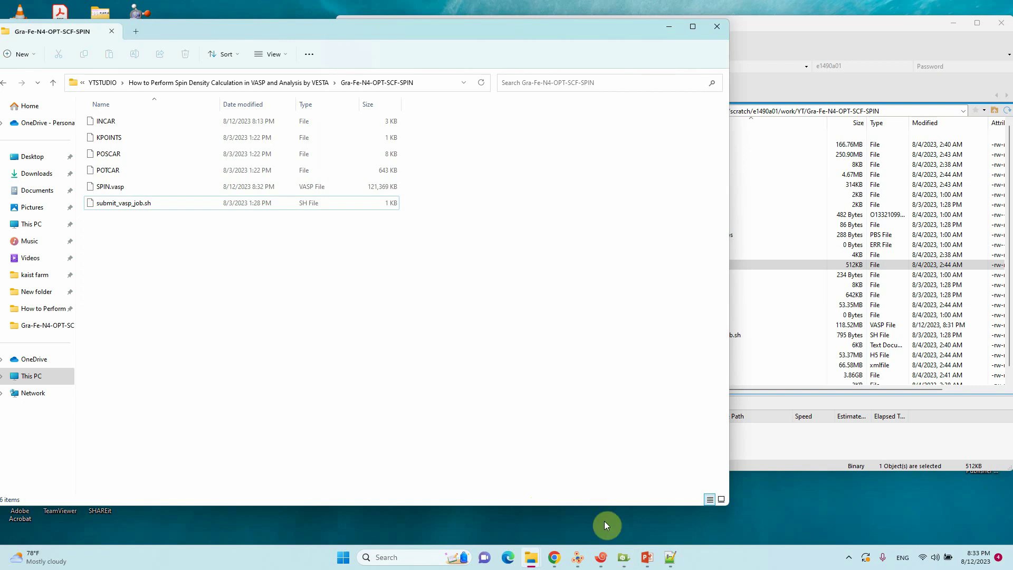
Step: Close the CONTCAR model in VESTA without saving and start a fresh VESTA window
click(577, 557)
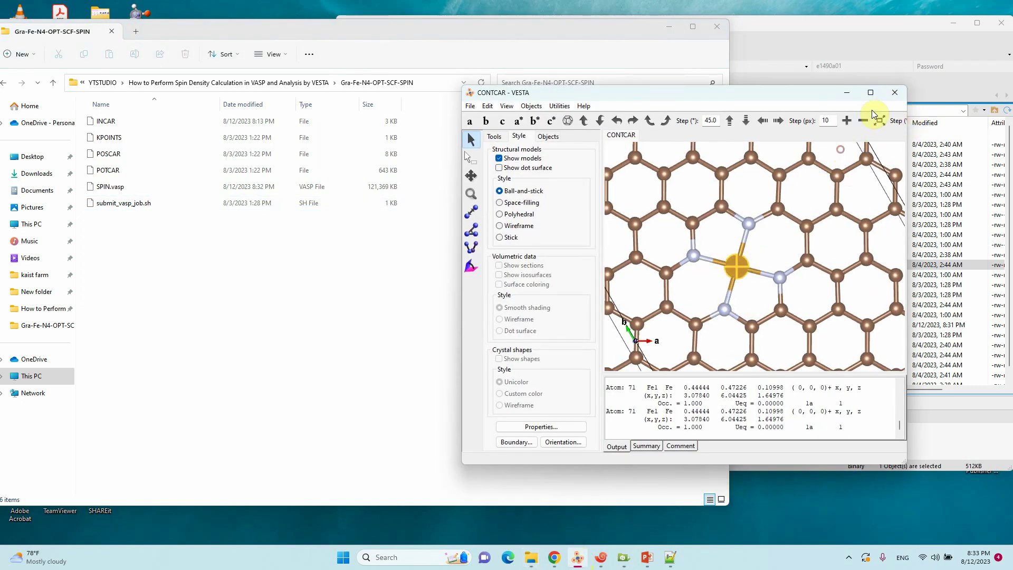
click(895, 92)
click(720, 284)
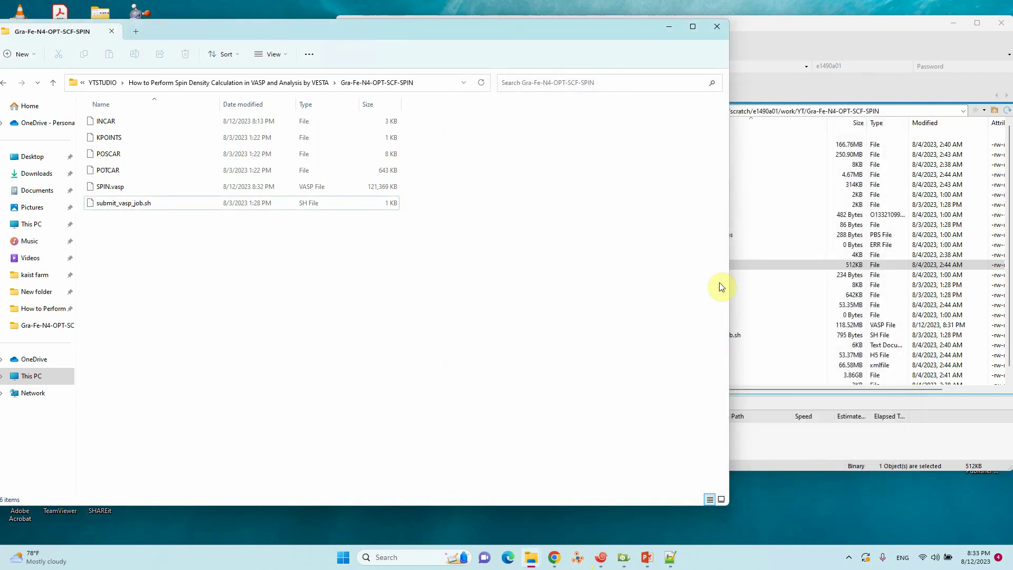
click(577, 559)
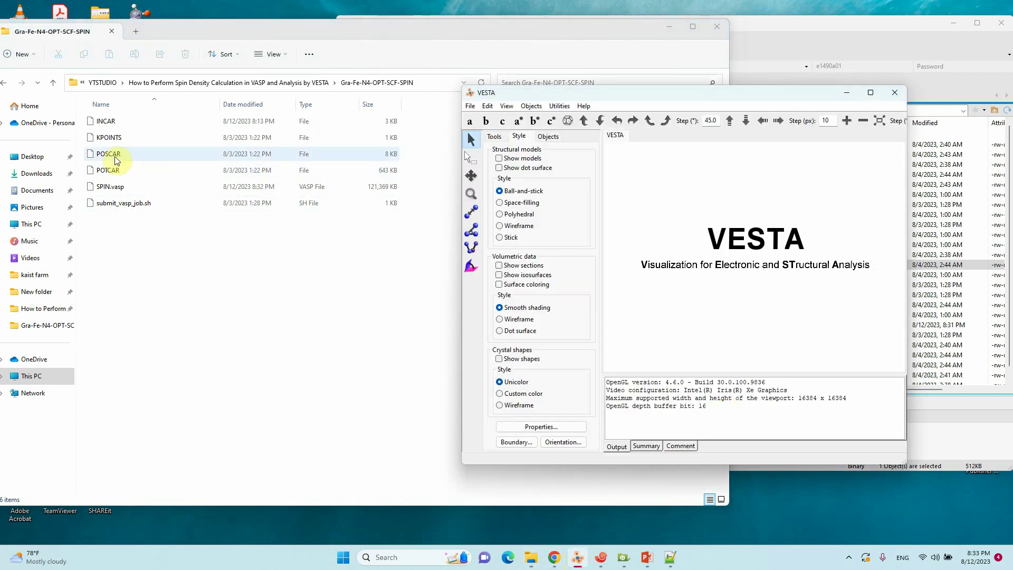
Step: Load POSCAR into VESTA from the local SPIN folder
click(112, 187)
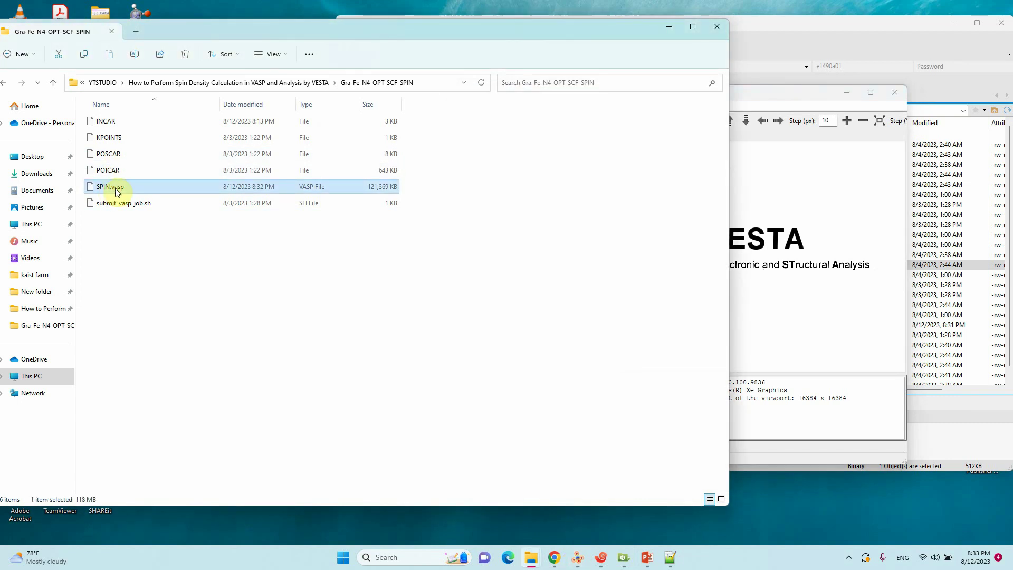
click(762, 296)
drag(128, 154, 816, 271)
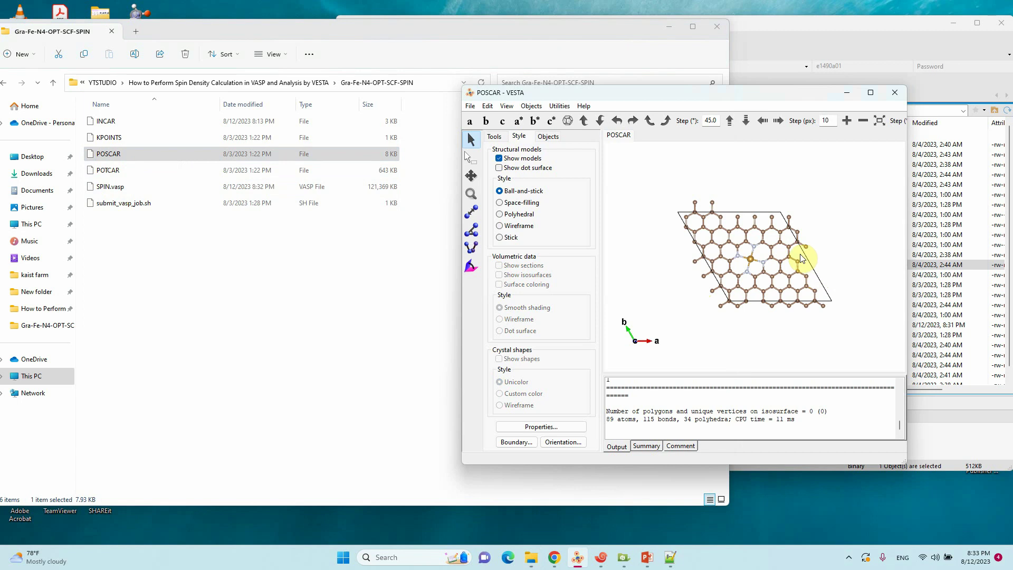
scroll(787, 256, up, 5)
scroll(786, 256, down, 1)
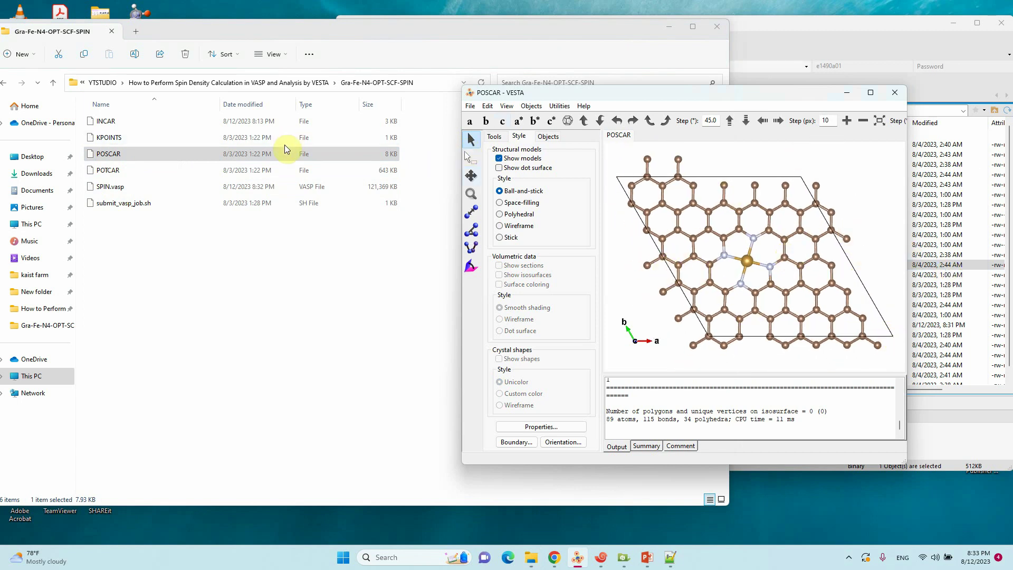
Step: Load SPIN.vasp to display the yellow spin-density isosurface and maximize VESTA
drag(124, 187, 705, 273)
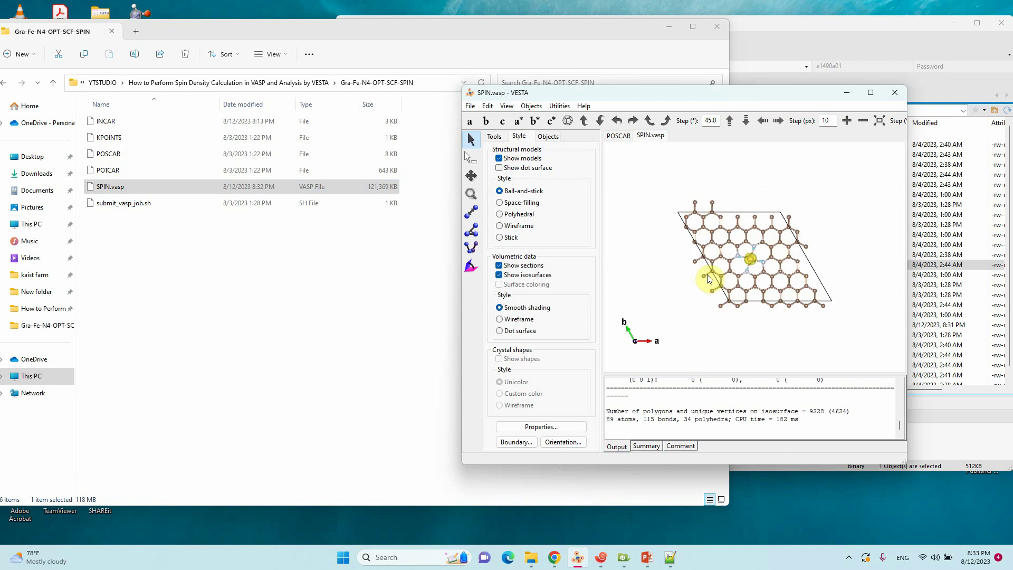
mouse_move(870, 99)
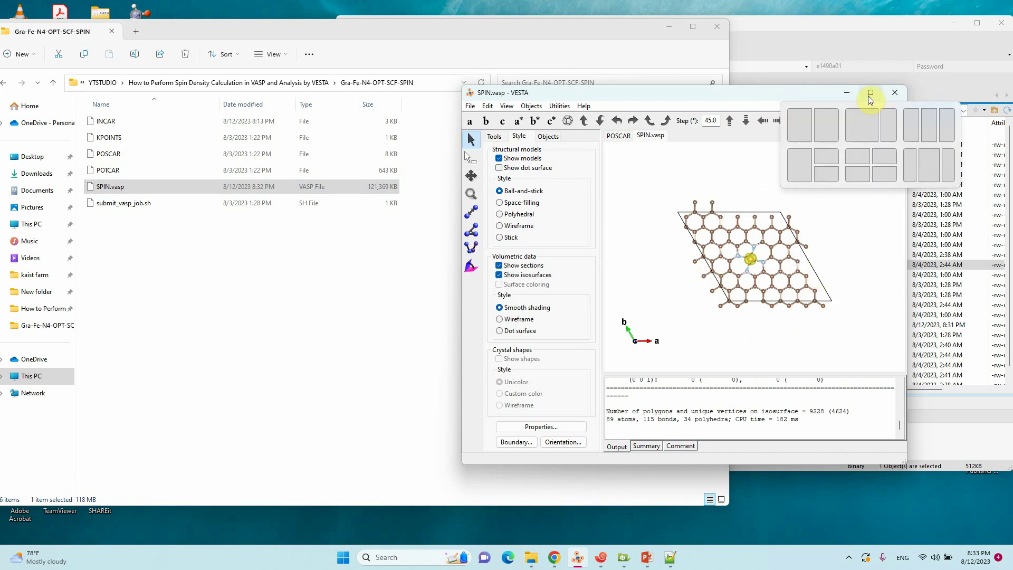
click(869, 96)
scroll(590, 270, up, 4)
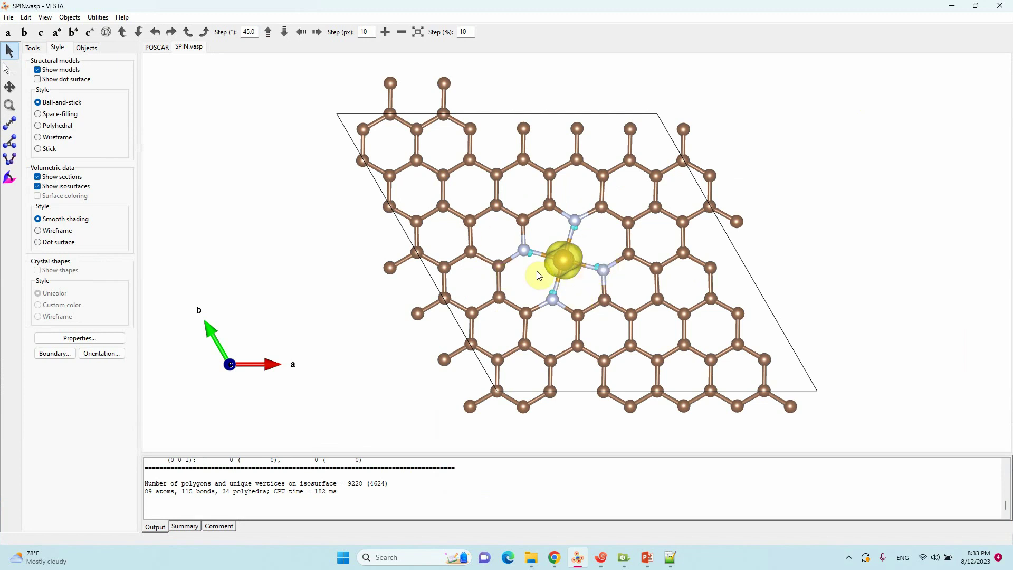
click(69, 342)
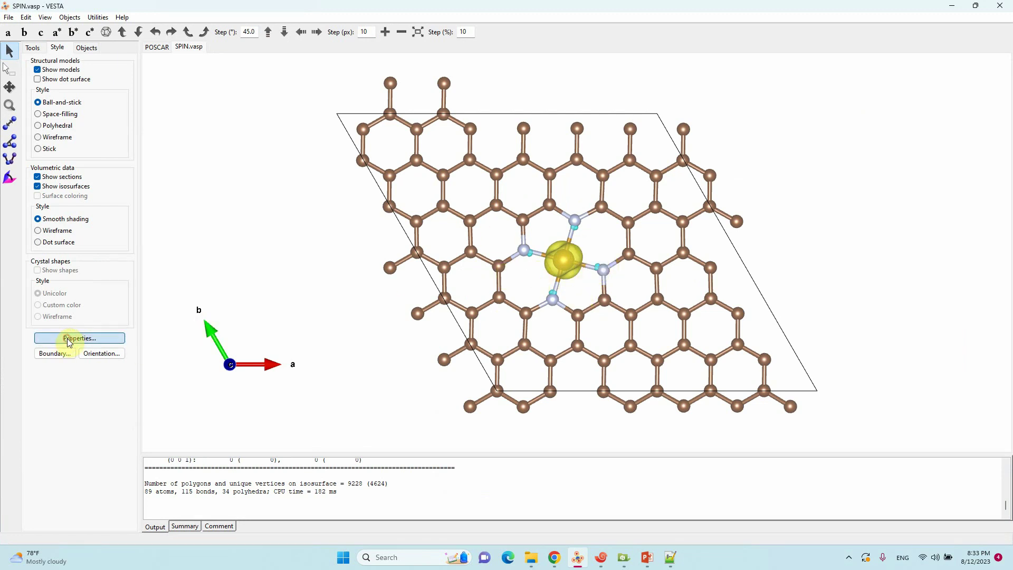
Step: Set the spin-density isosurface level to 0.01 and apply it
click(139, 26)
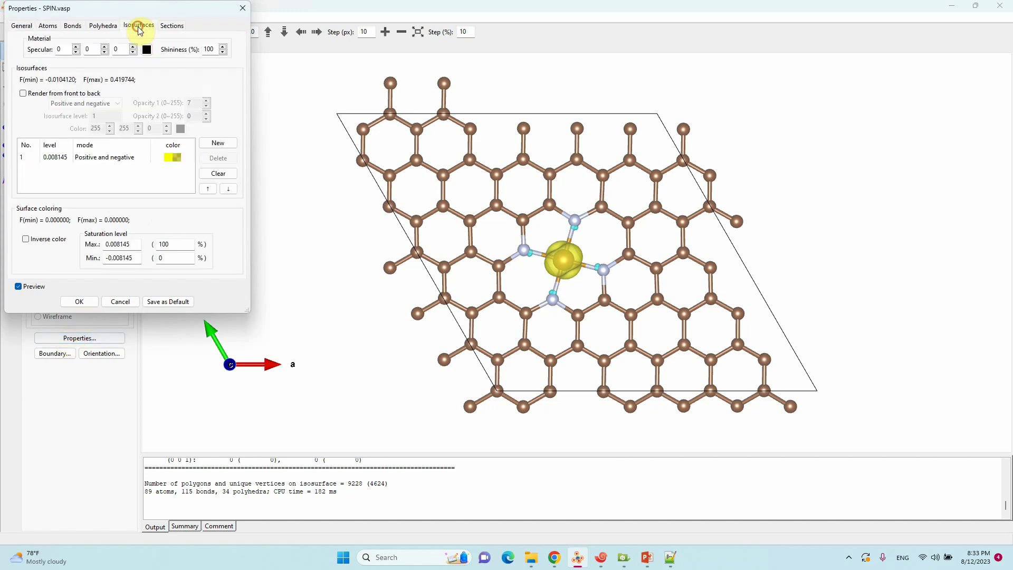
click(127, 157)
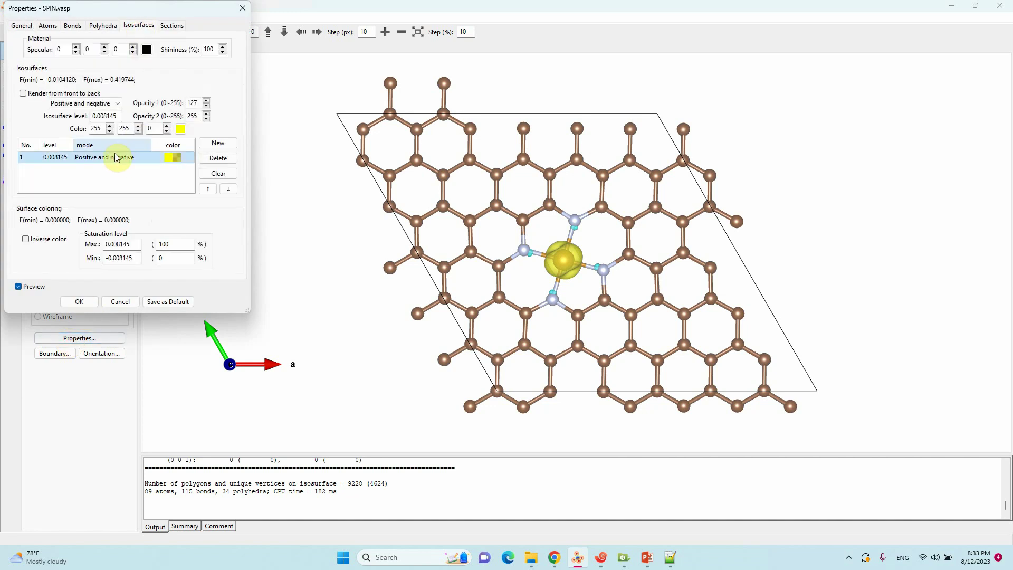
drag(102, 118, 143, 120)
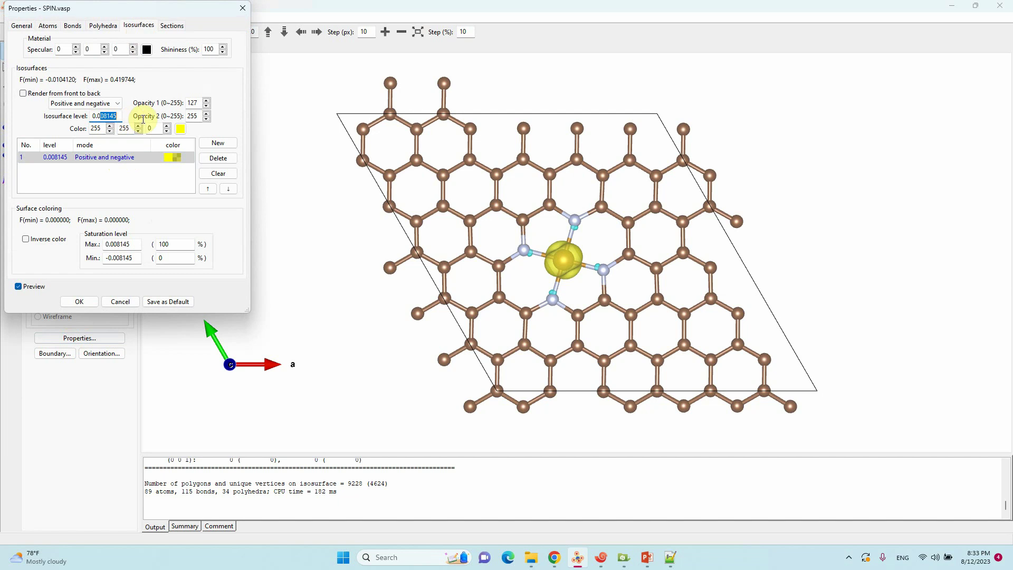
text(1)
key(Tab)
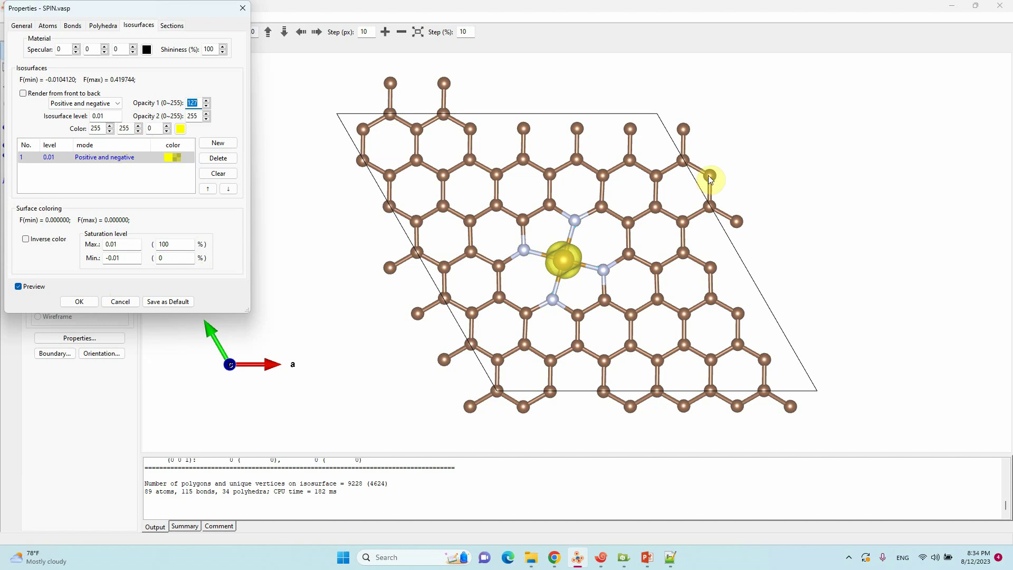
click(76, 303)
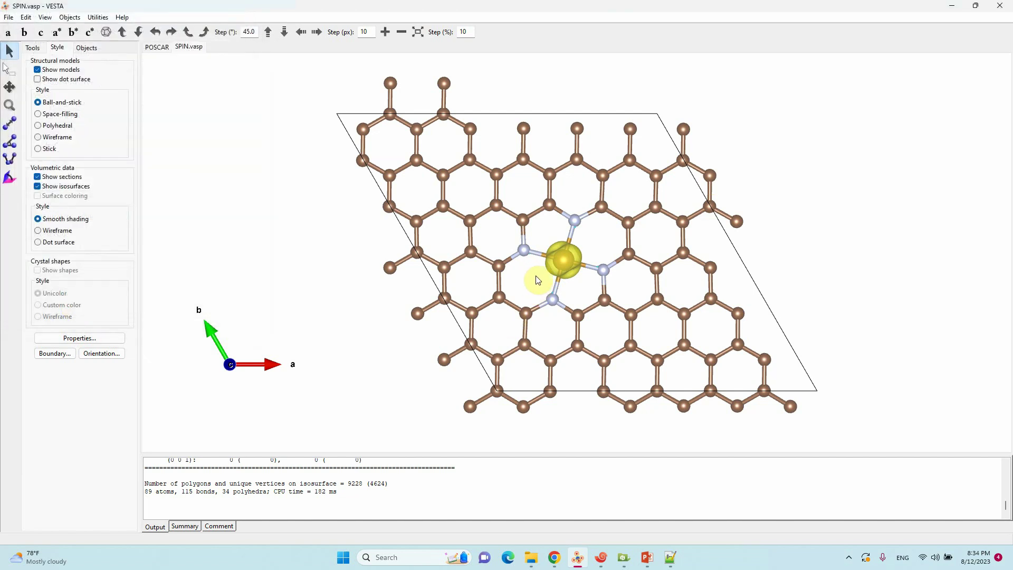
Step: Rotate the model so b points left and a up, and zoom in on Fe
drag(572, 290, 574, 329)
scroll(573, 329, up, 5)
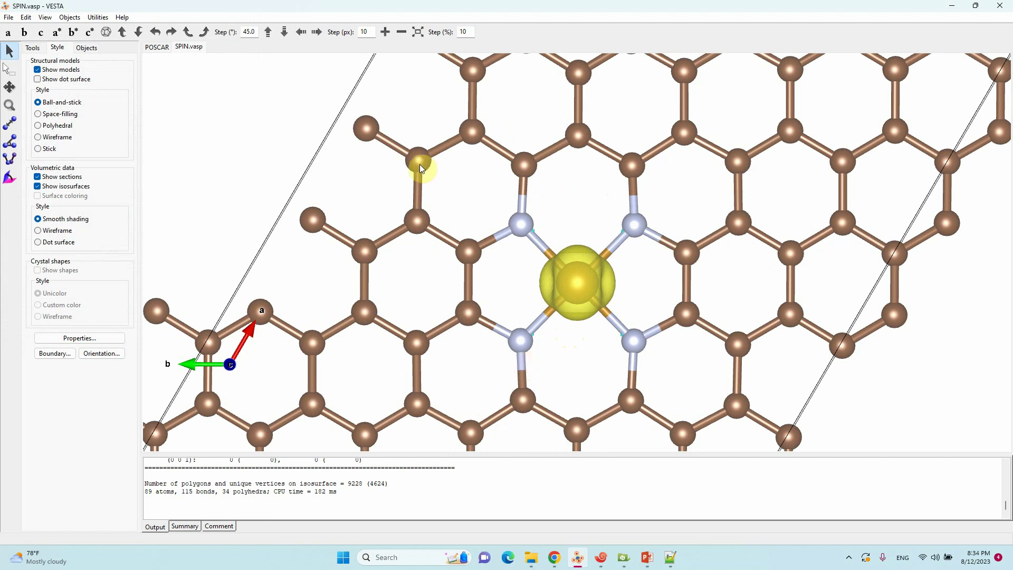
click(82, 342)
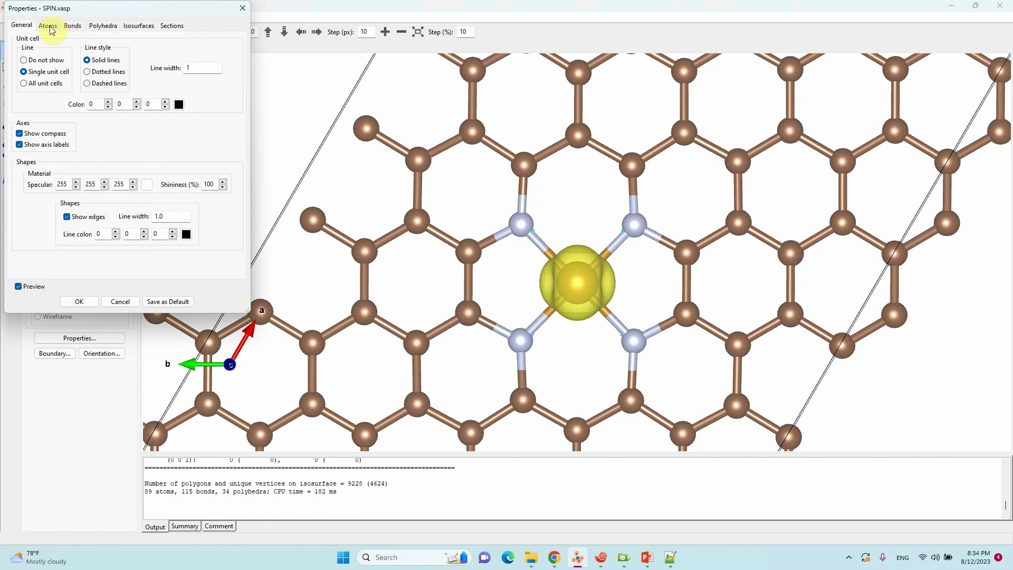
Step: Give carbon atoms radius 1 and grey colour 130, 130, 130
click(49, 26)
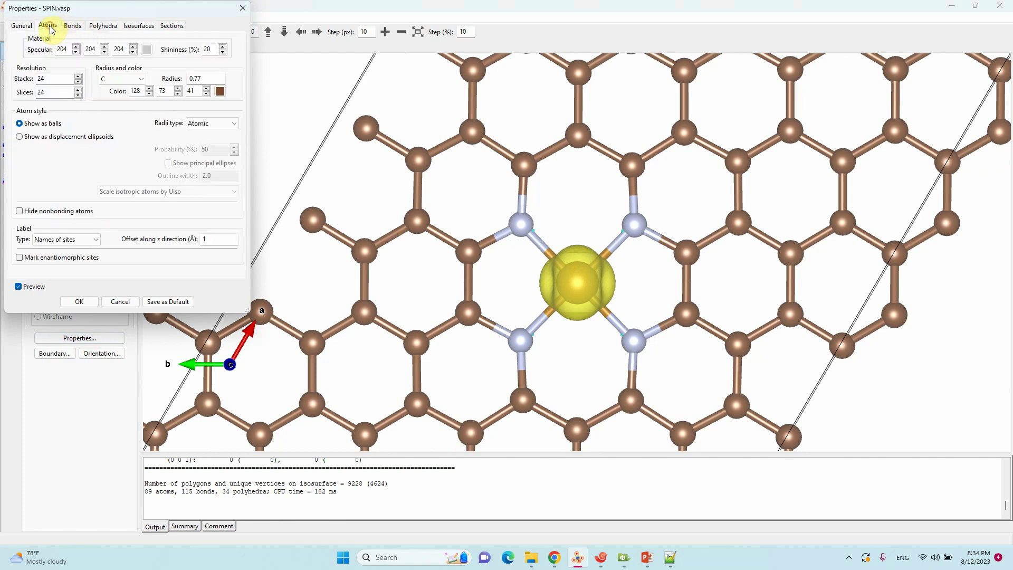
click(142, 78)
click(142, 79)
key(Tab)
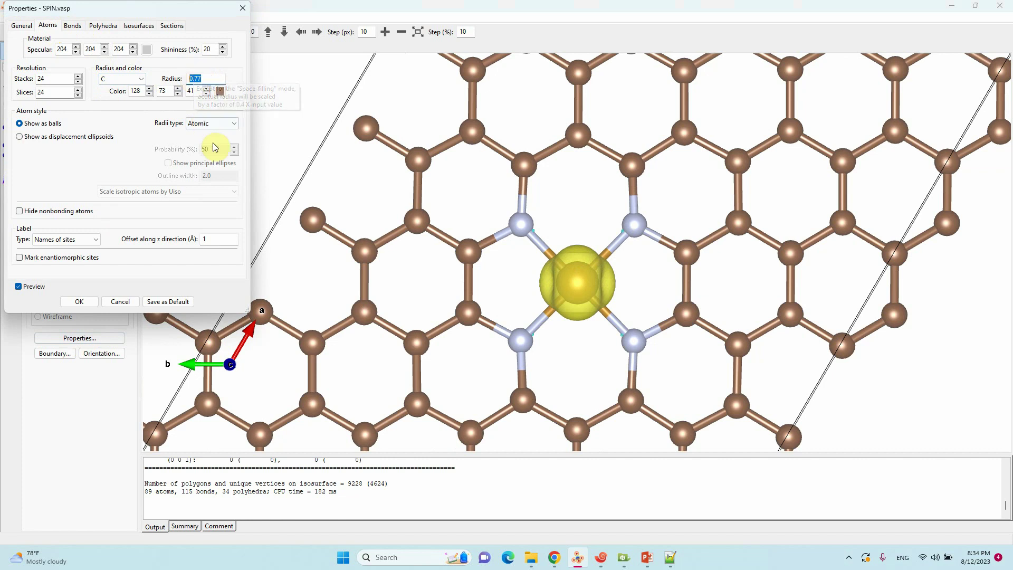
double_click(140, 92)
text(1)
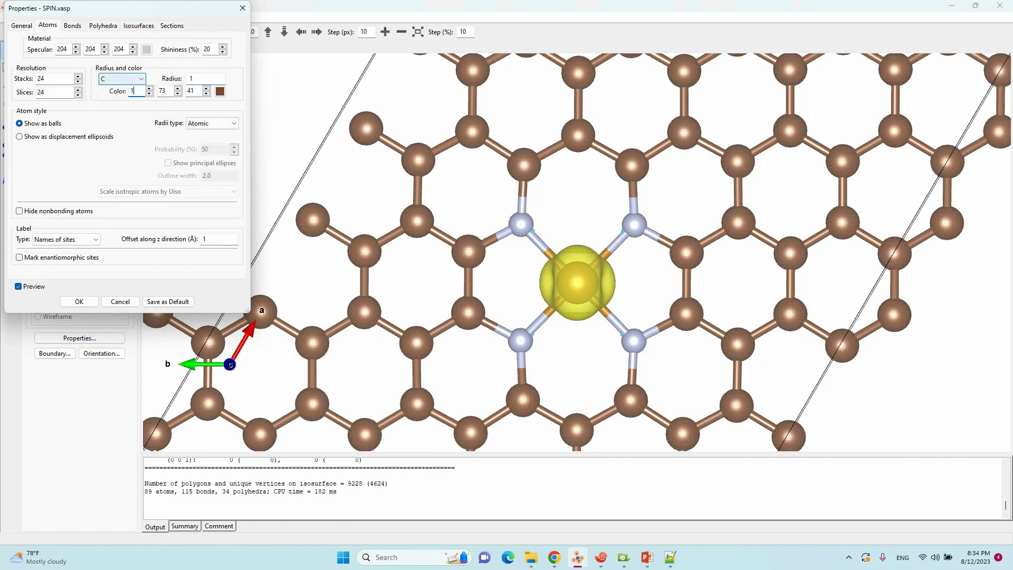
text(30)
double_click(162, 91)
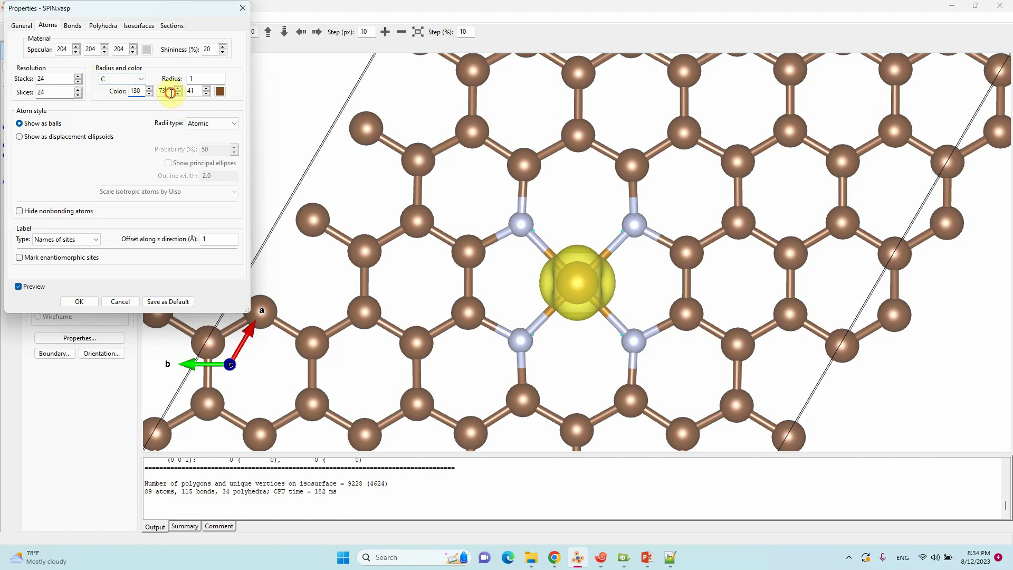
text(130)
double_click(191, 91)
text(1)
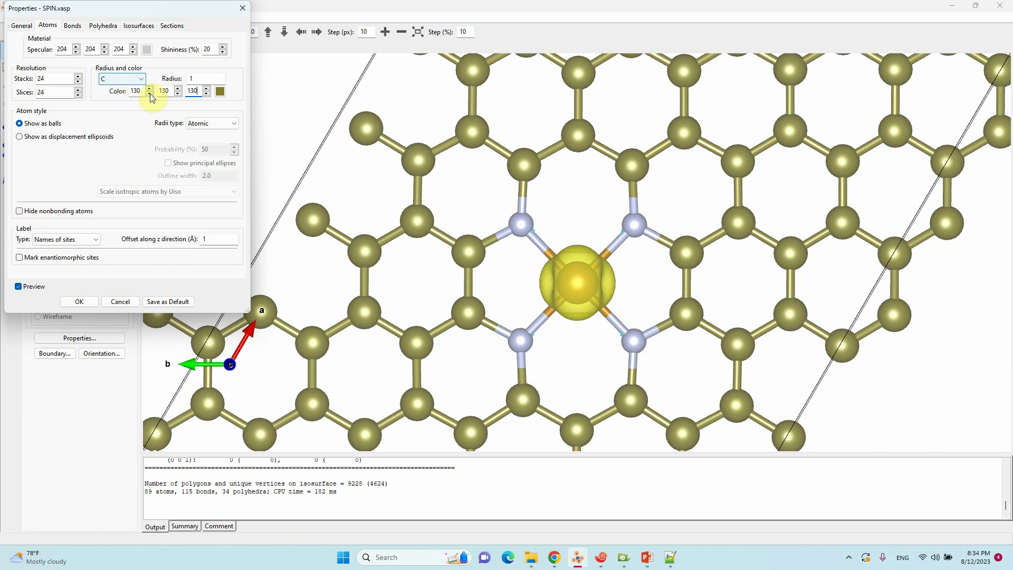
key(Tab)
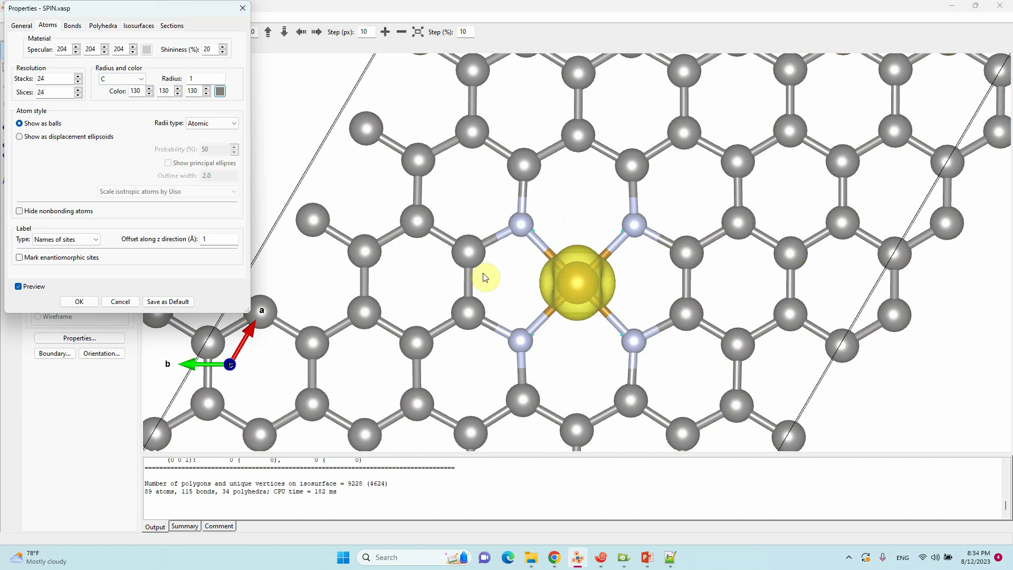
scroll(485, 277, down, 5)
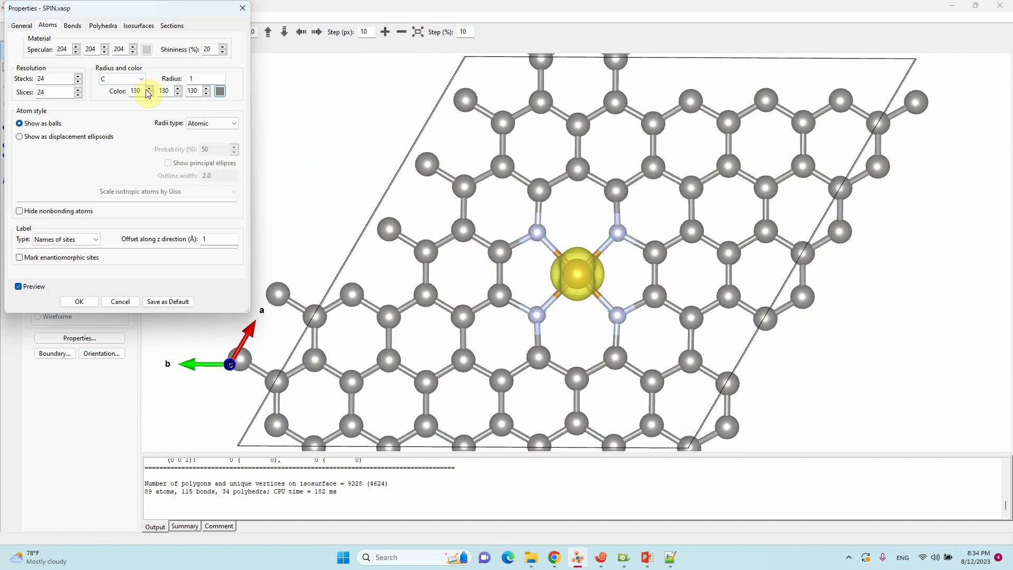
click(127, 79)
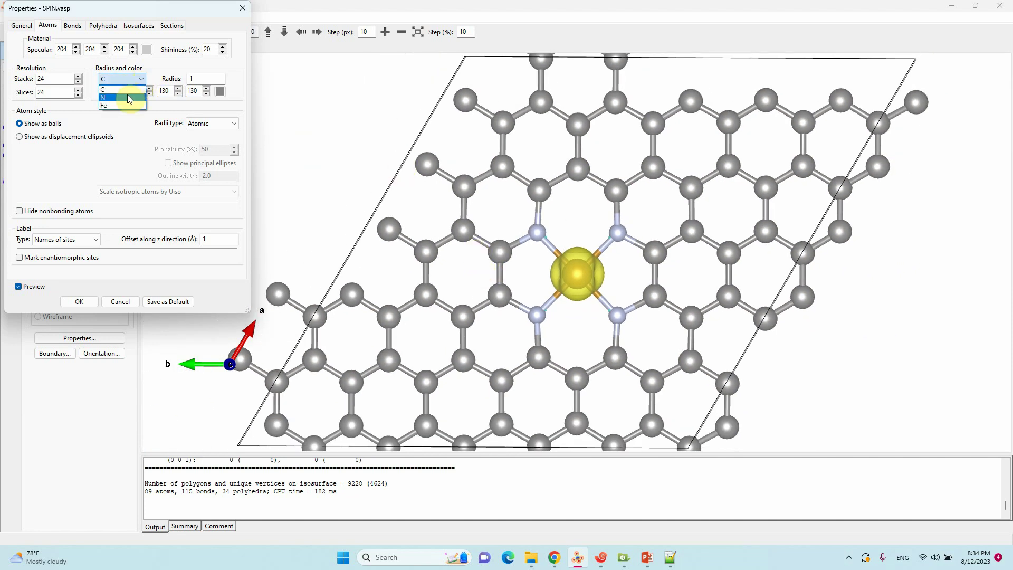
Step: Give nitrogen atoms radius 1 and a pure blue colour
click(129, 99)
double_click(209, 79)
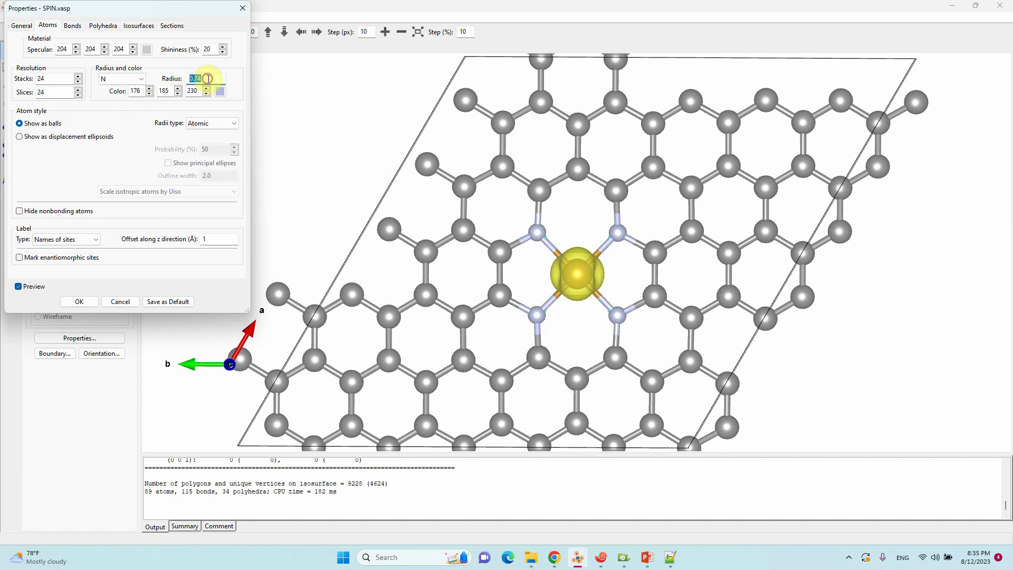
text(1)
click(219, 92)
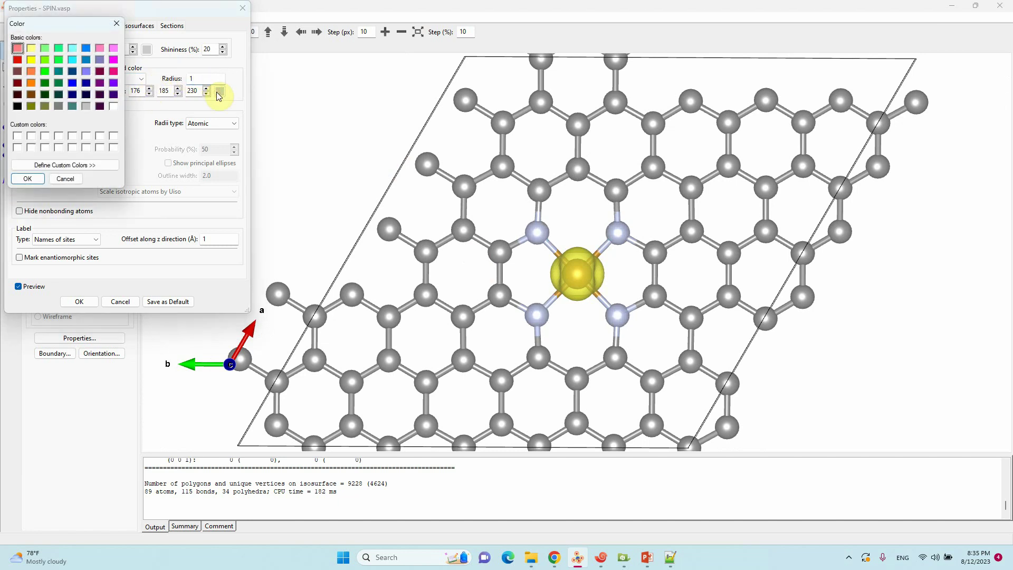
click(72, 83)
click(38, 180)
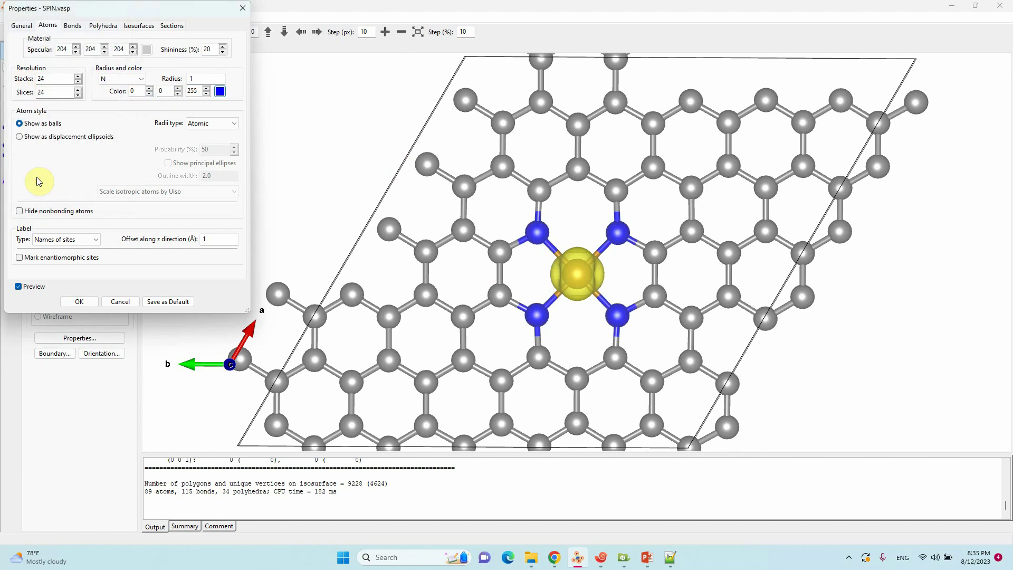
Step: Set the iron colour to 129, 122, 198 from the Fe colour note and apply
click(141, 79)
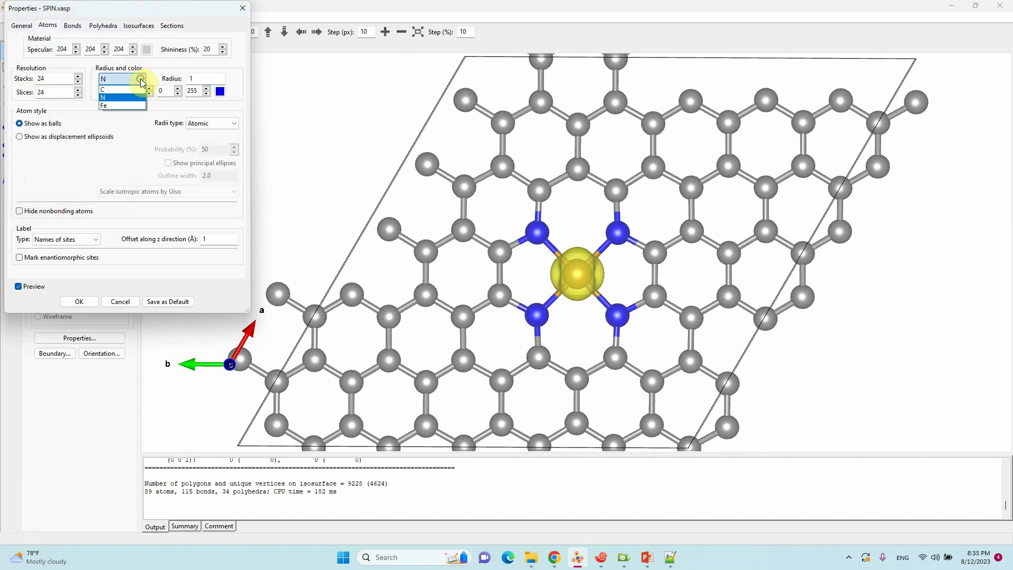
click(123, 105)
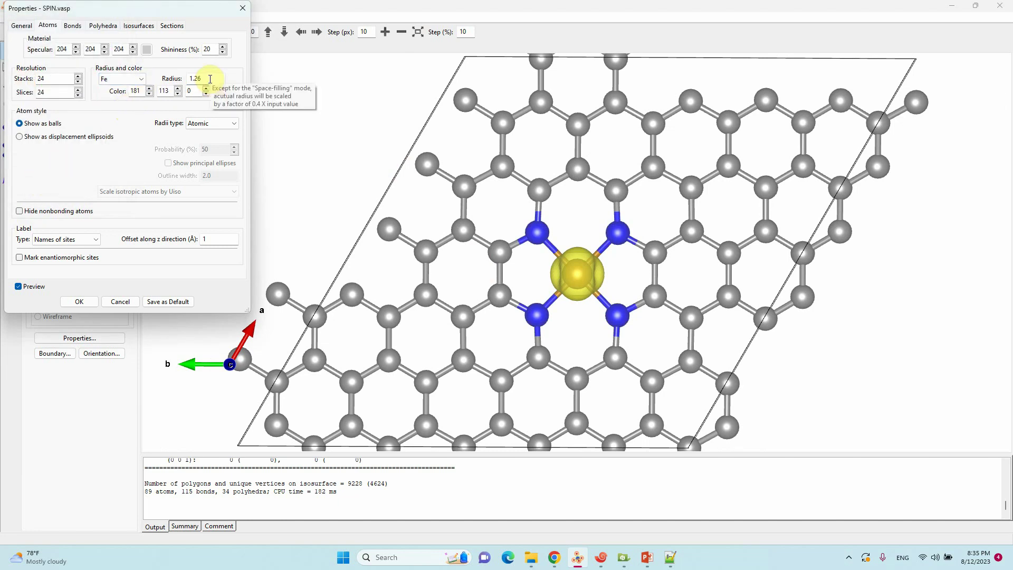
click(669, 557)
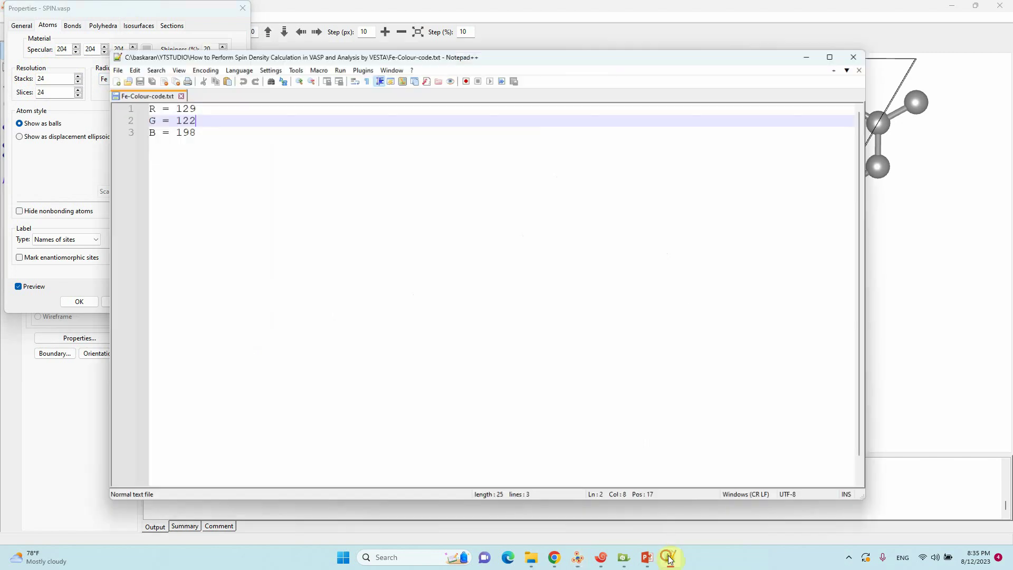
drag(285, 47, 550, 57)
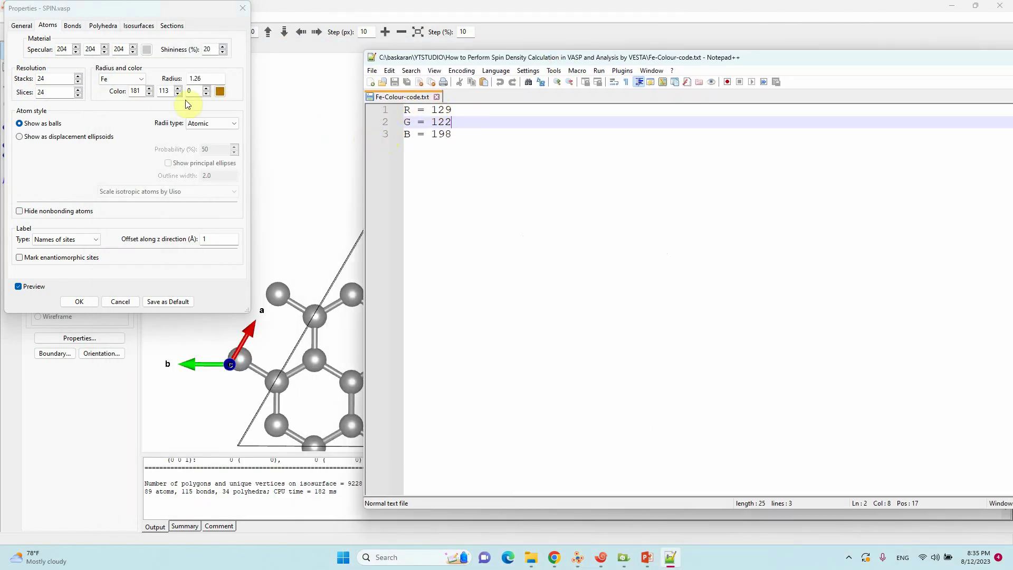
click(143, 88)
double_click(143, 88)
text(129)
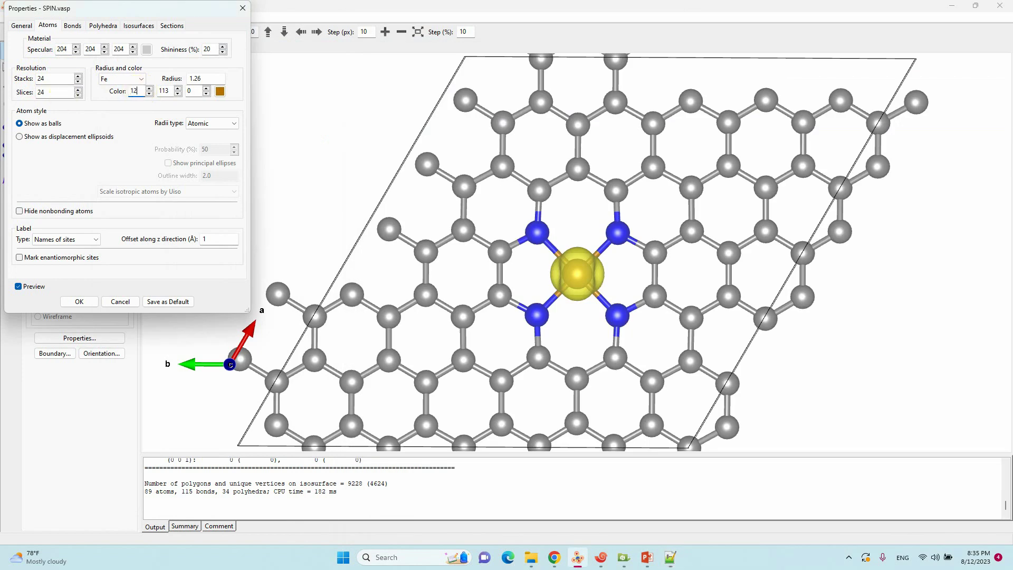
click(670, 557)
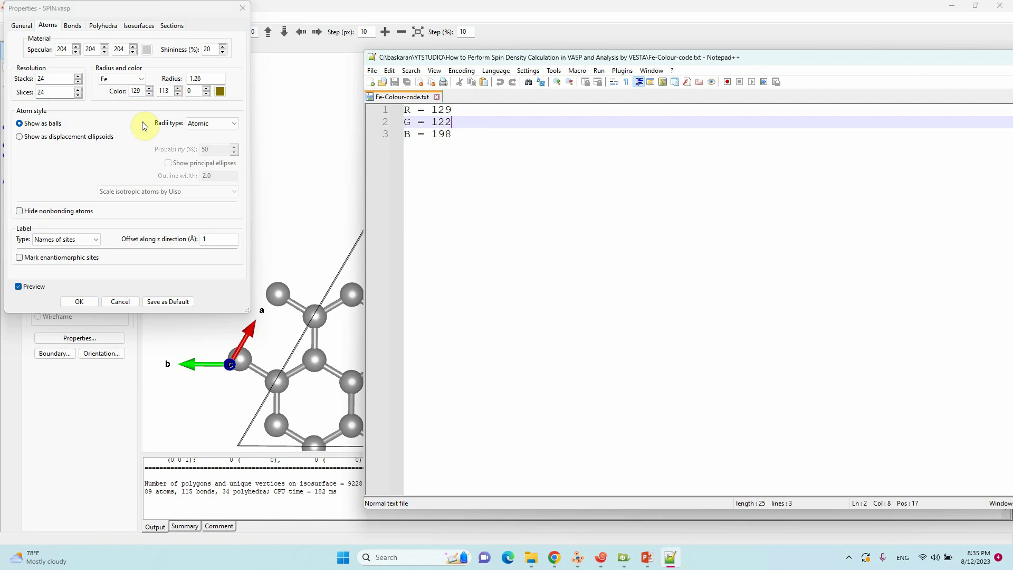
double_click(164, 91)
text(122)
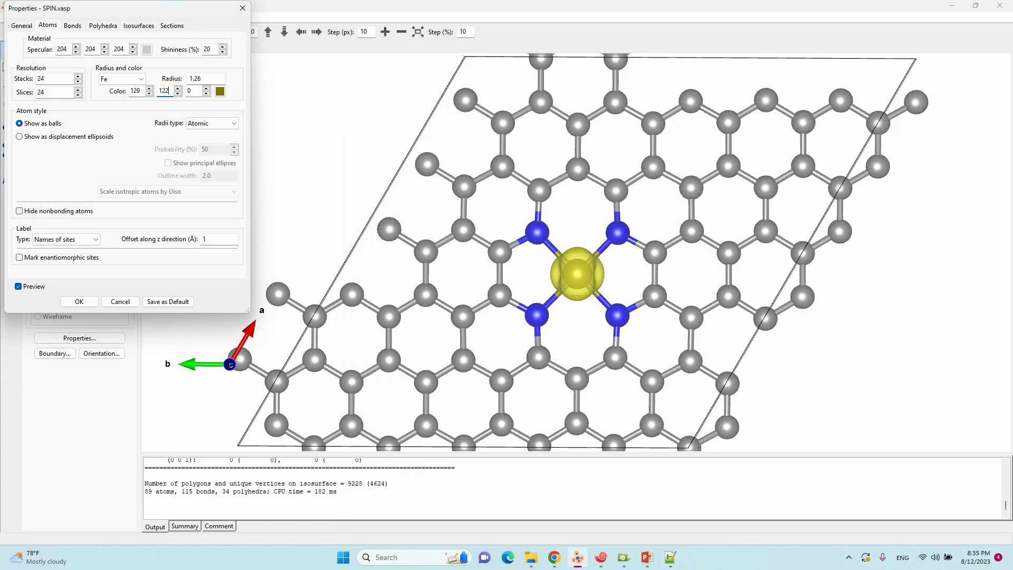
click(193, 90)
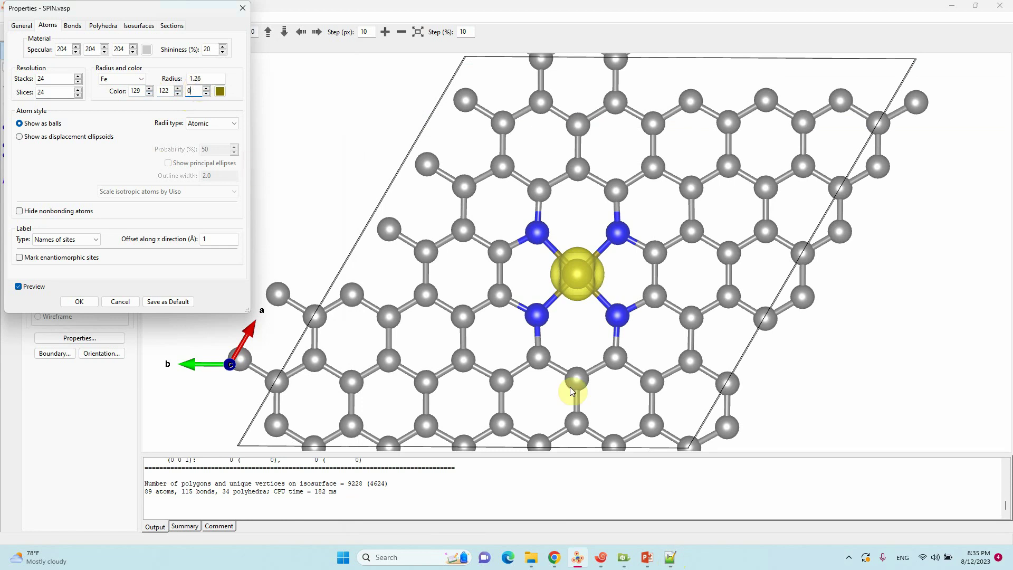
click(670, 557)
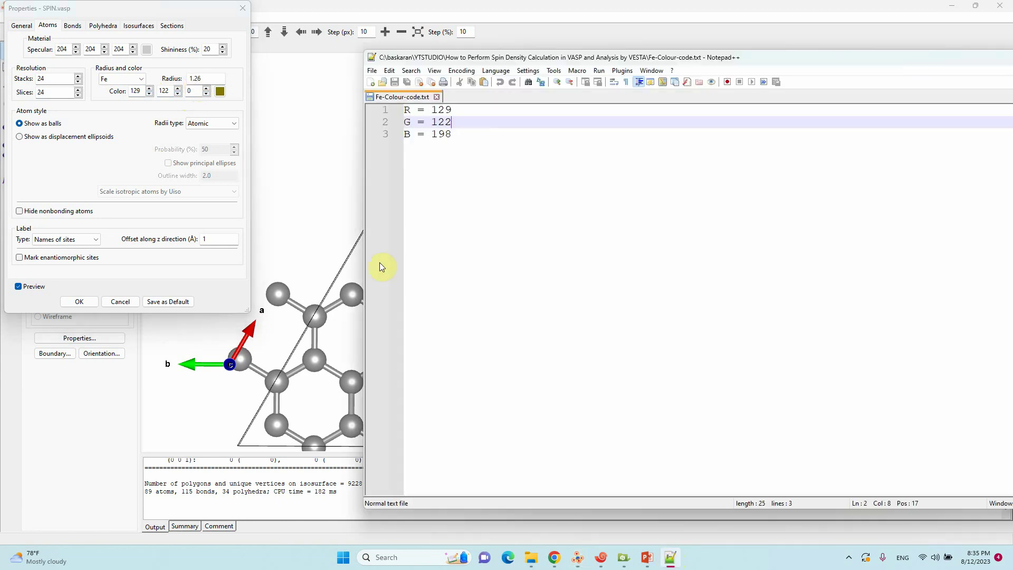
double_click(194, 91)
text(1)
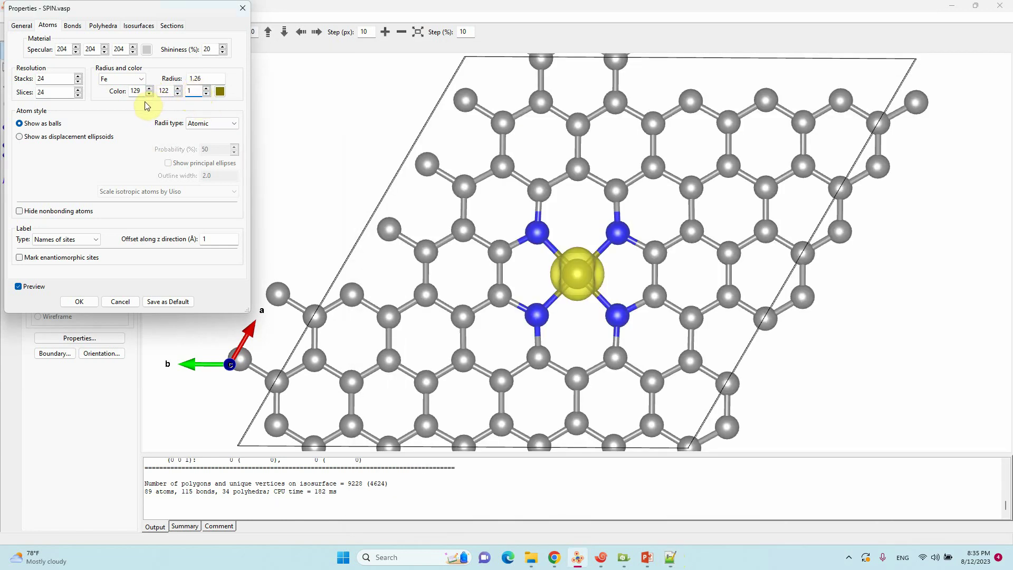
text(98)
click(169, 91)
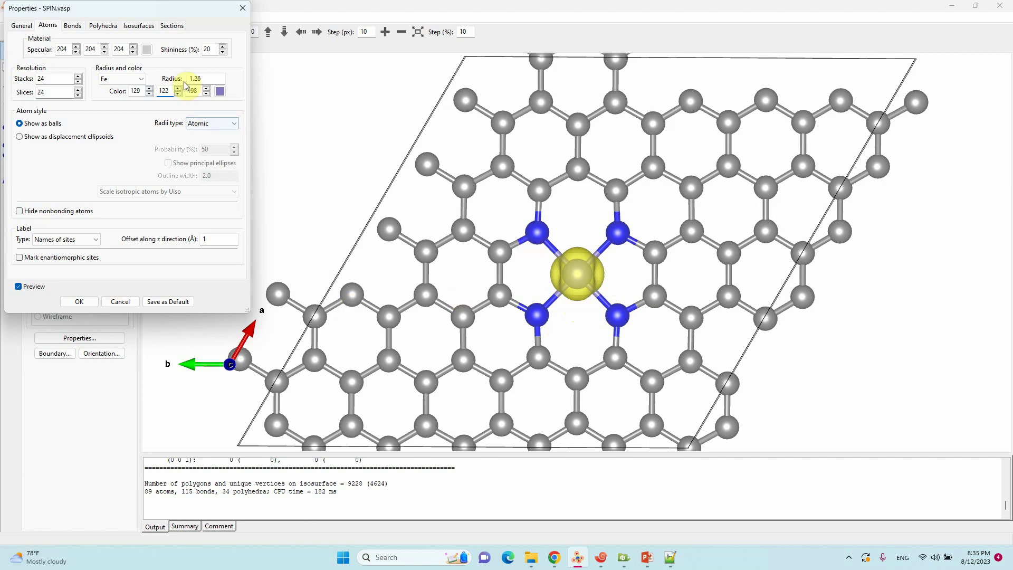
click(88, 304)
scroll(552, 236, down, 3)
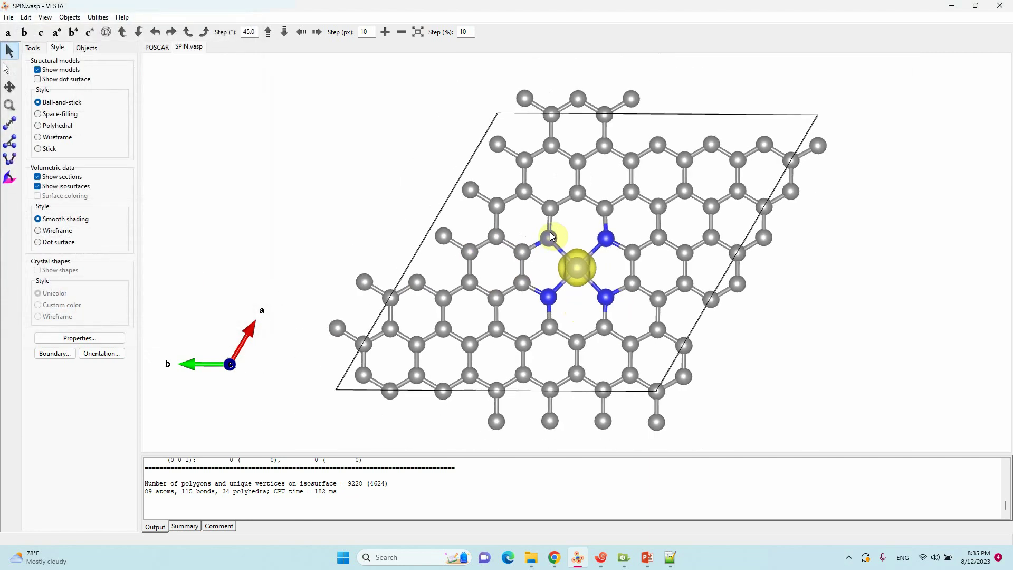
Step: Zoom out until the whole Fe-N4 graphene supercell fits in the view
scroll(538, 231, up, 5)
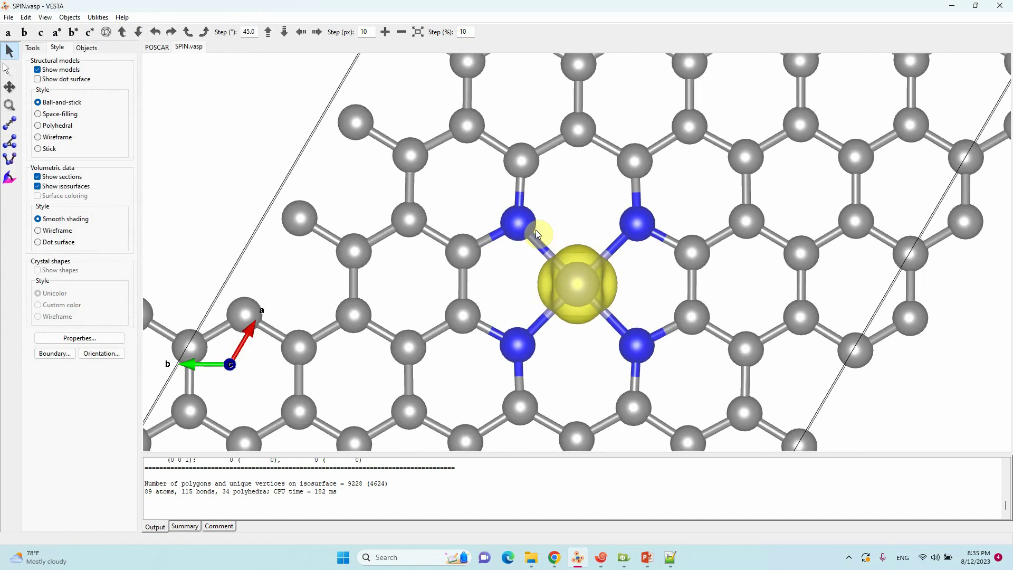
scroll(532, 240, down, 3)
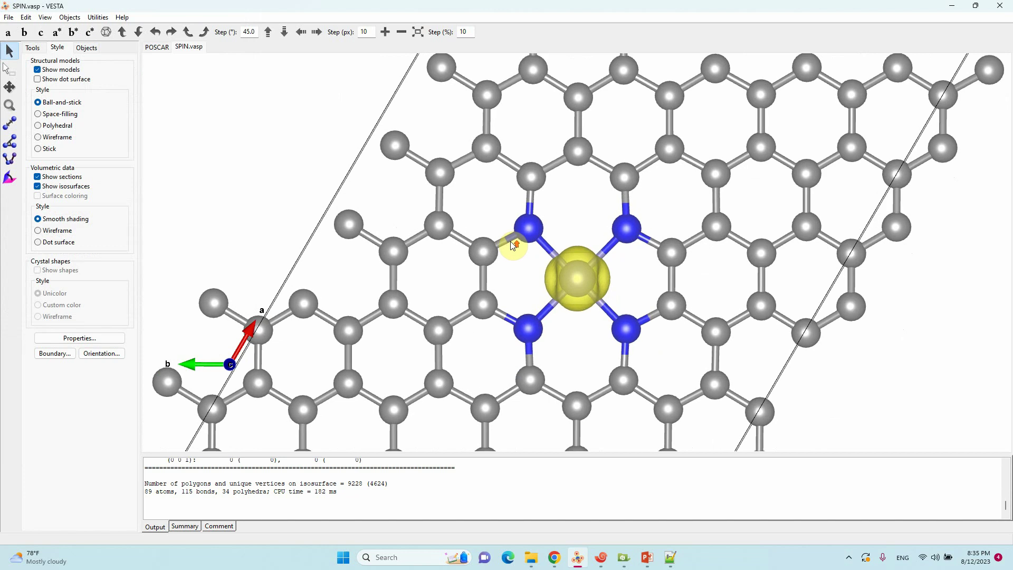
scroll(512, 244, up, 2)
scroll(505, 243, down, 3)
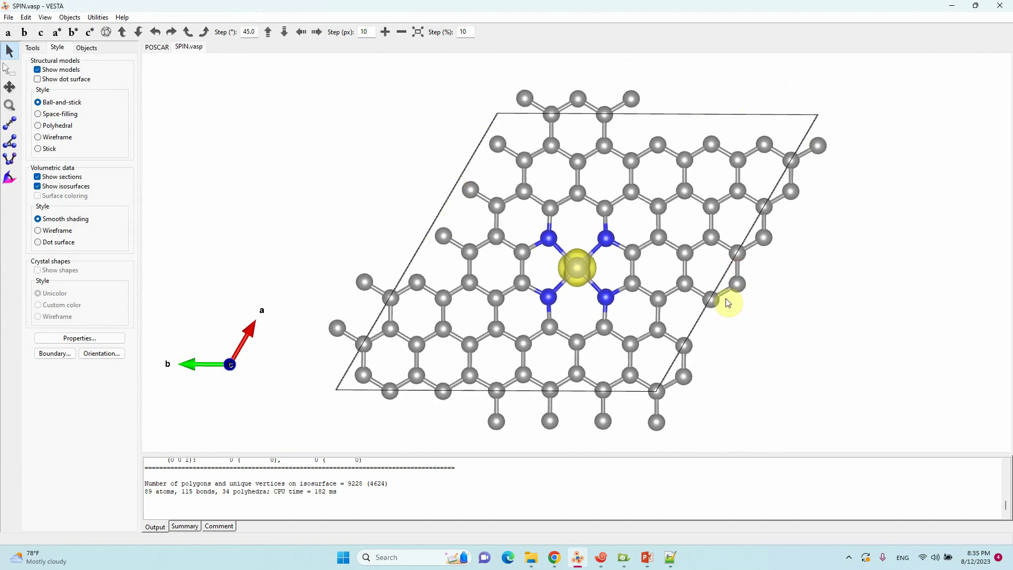
click(98, 338)
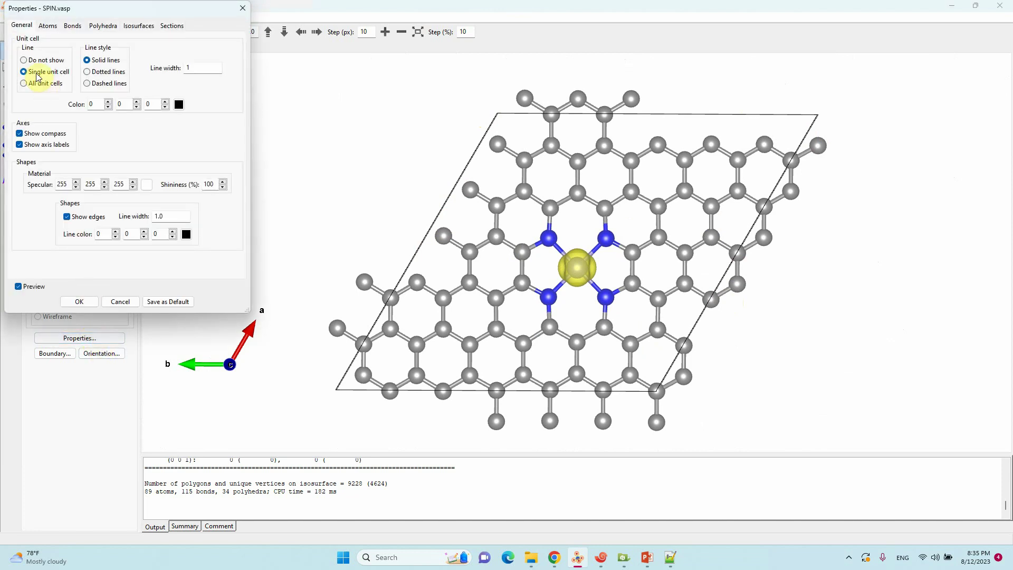
Step: Set the unit cell line to 'Do not show' and apply
click(42, 60)
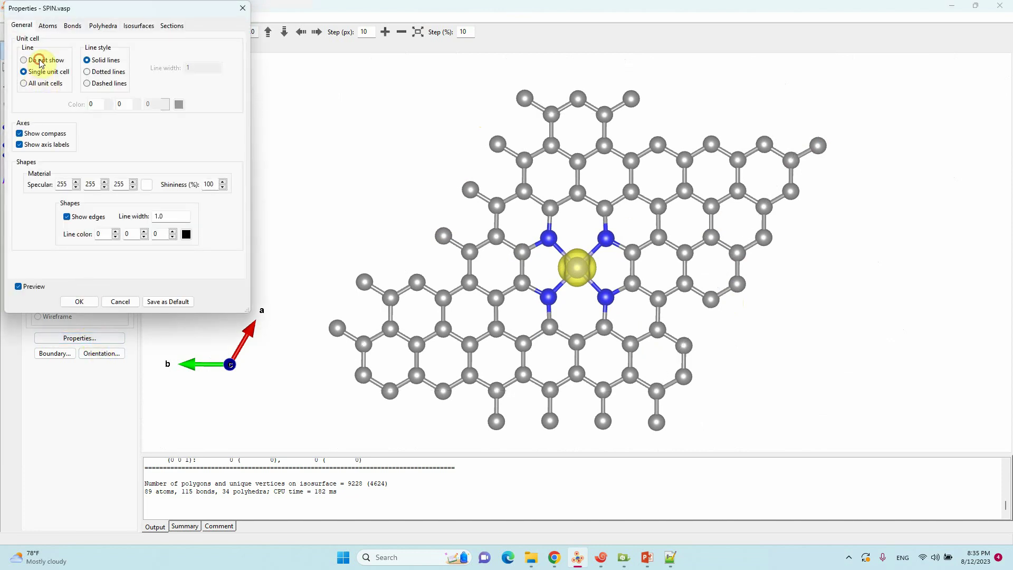
click(79, 302)
scroll(571, 299, up, 5)
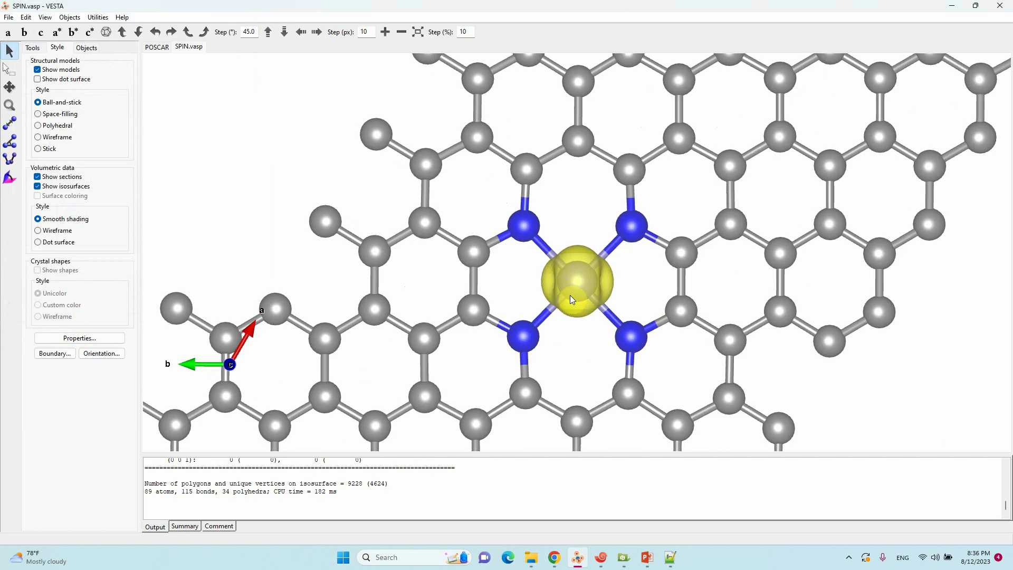
scroll(571, 299, down, 2)
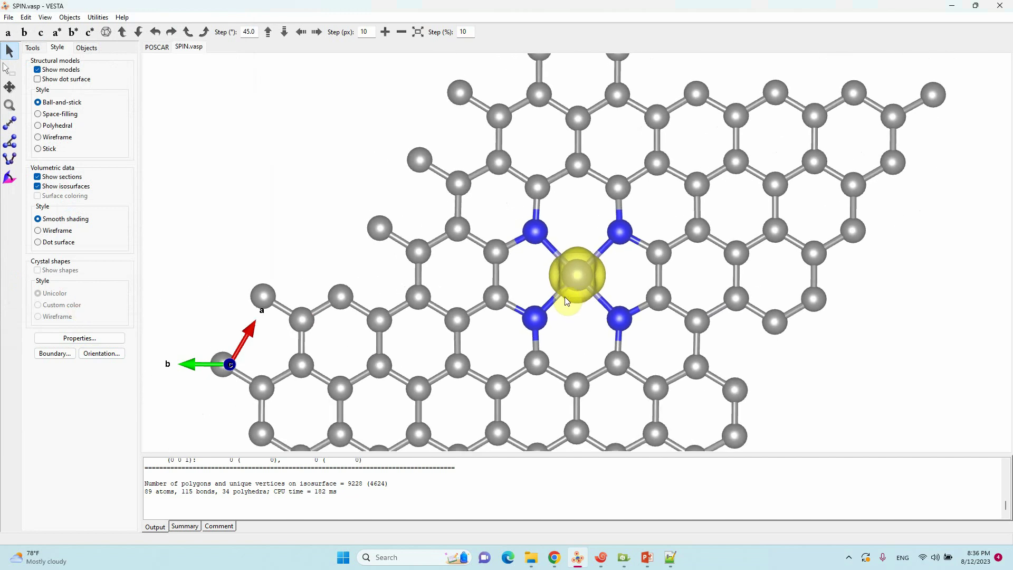
Step: Export the VESTA structure view as a JPEG raster image named SPIN-image
click(9, 17)
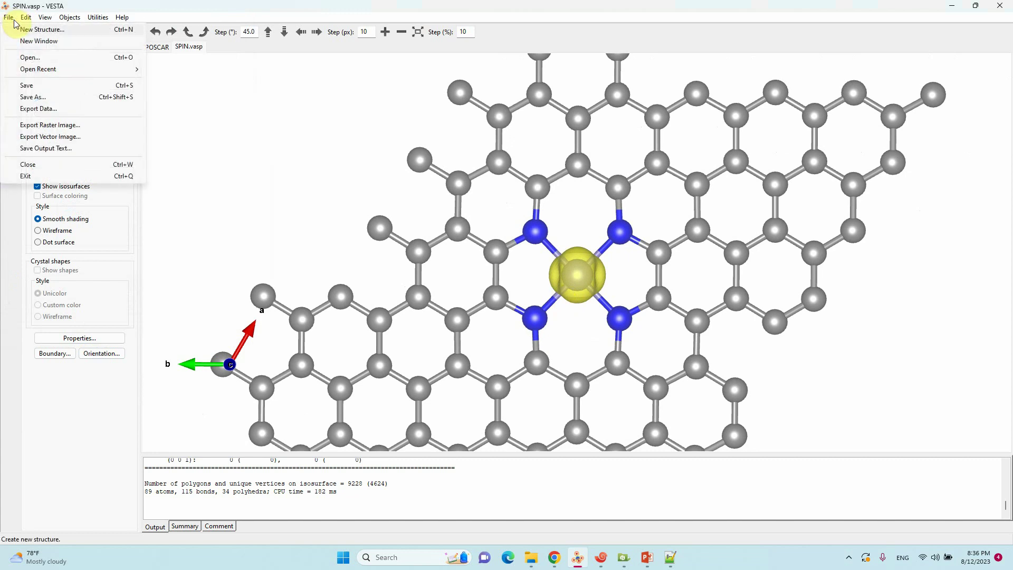
click(48, 126)
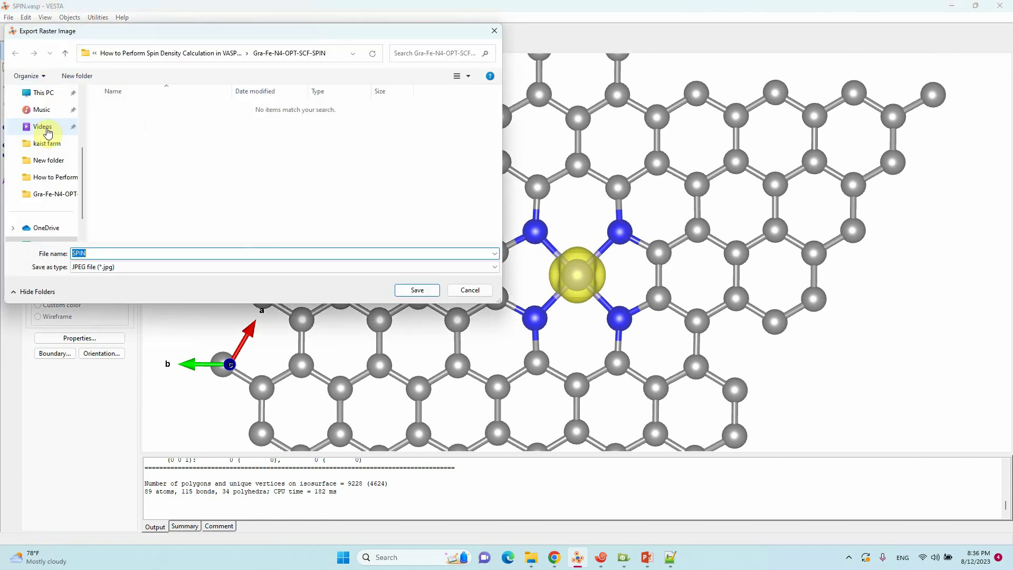
click(125, 267)
click(124, 268)
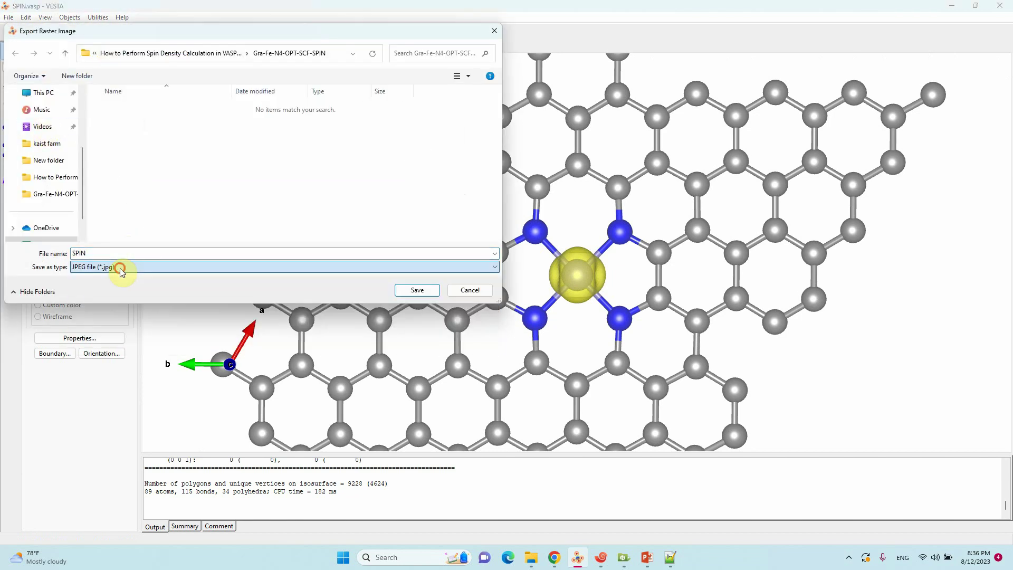
click(106, 257)
click(102, 254)
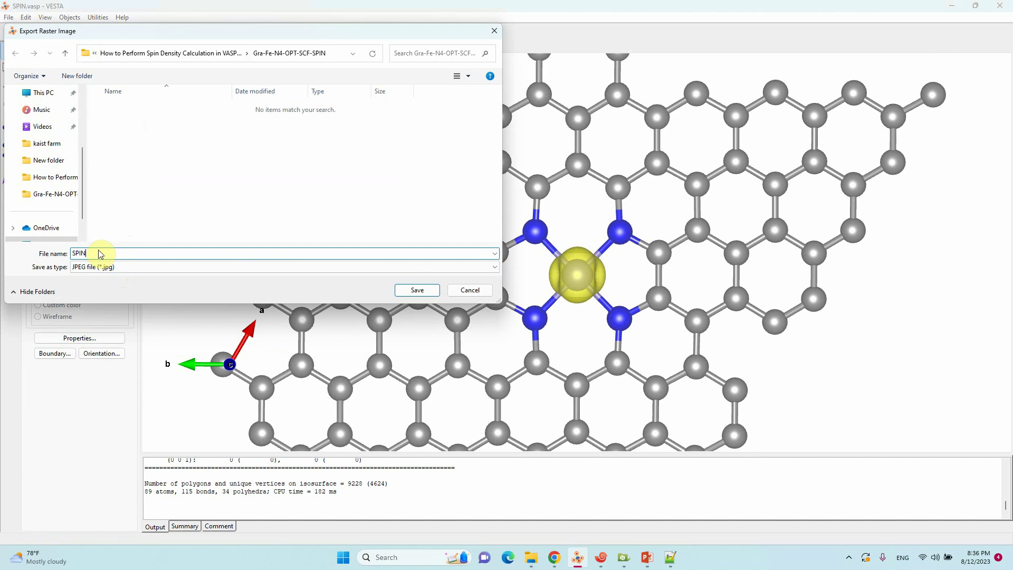
text(-image)
click(109, 273)
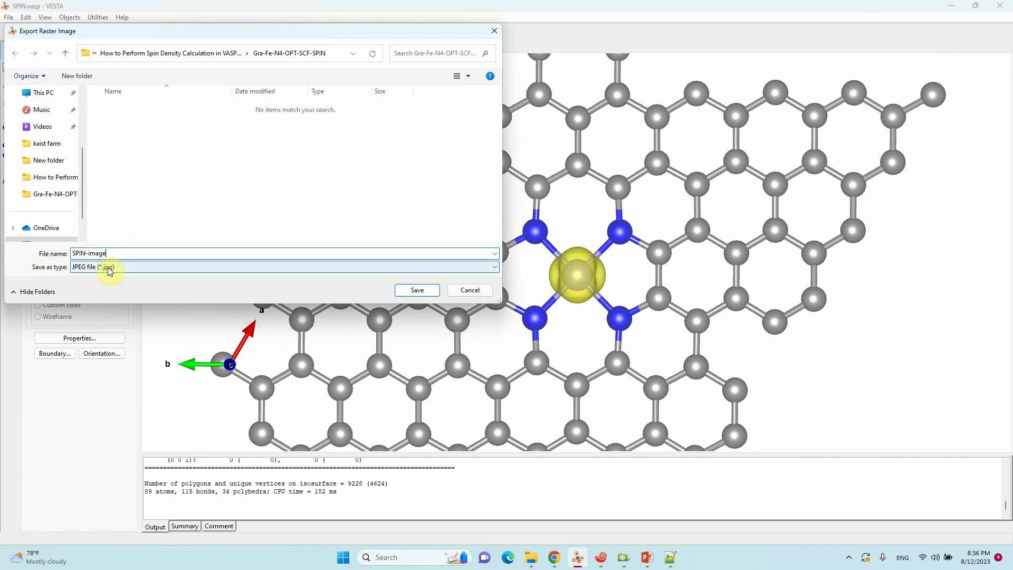
click(410, 292)
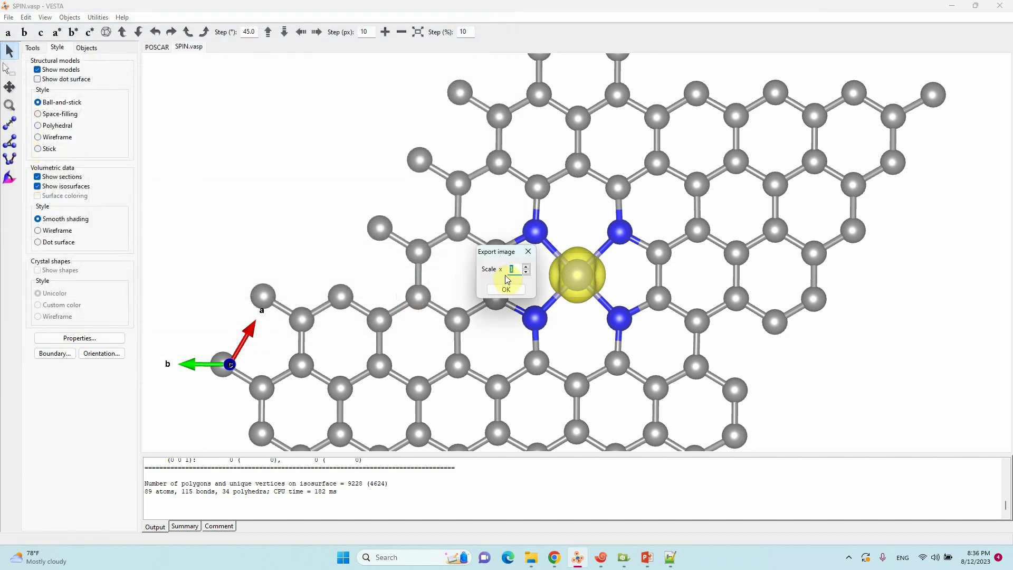
Step: Set the export scale to 5, confirm the export, and minimize VESTA
double_click(518, 271)
text(10)
click(510, 271)
double_click(509, 270)
text(5)
click(507, 291)
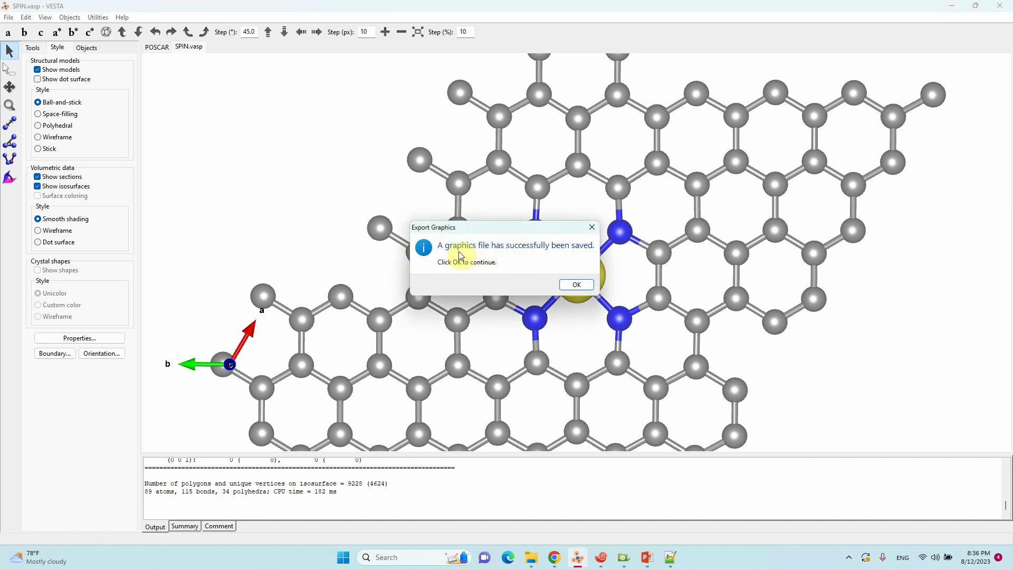
click(577, 285)
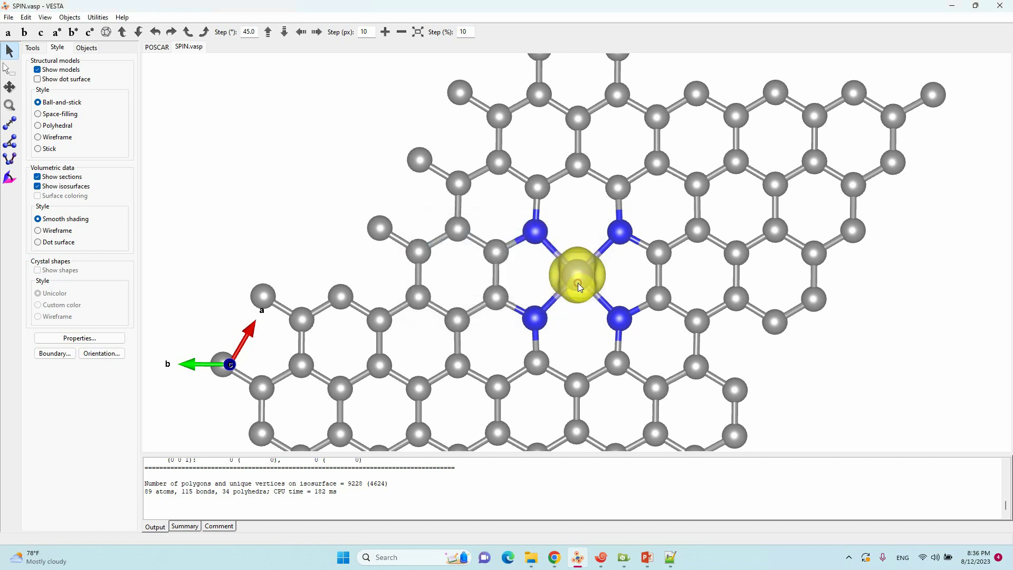
click(952, 6)
Step: Open SPIN-image.jpg from the Gra-Fe-N4-OPT-SCF-SPIN folder in Photos and start editing it
click(179, 296)
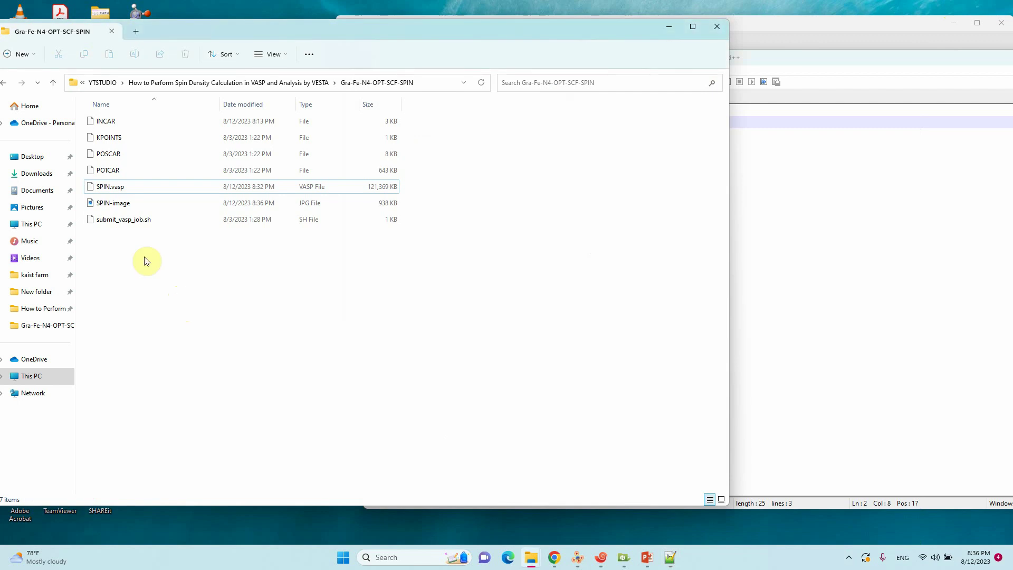
click(118, 206)
double_click(118, 207)
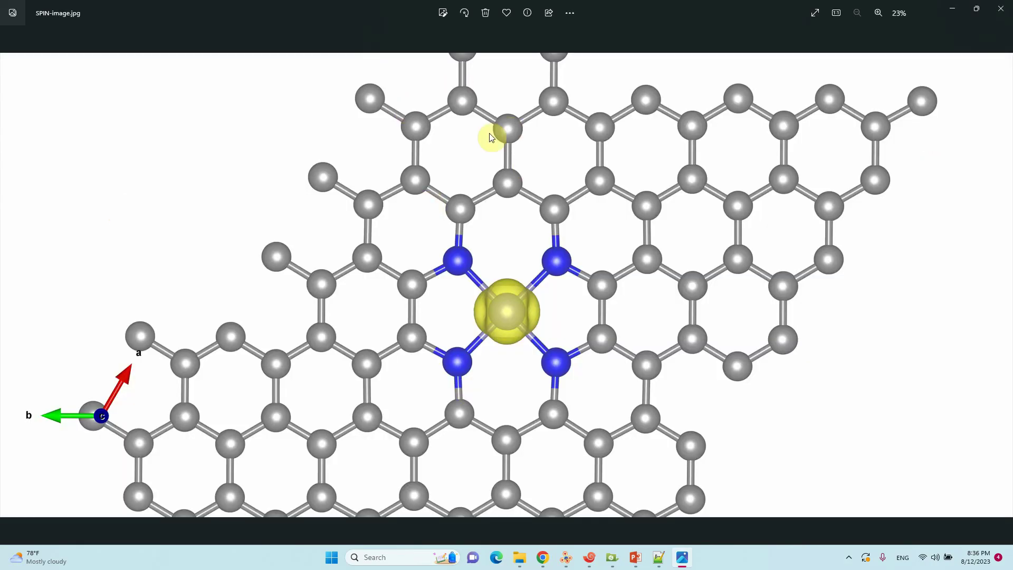
click(443, 14)
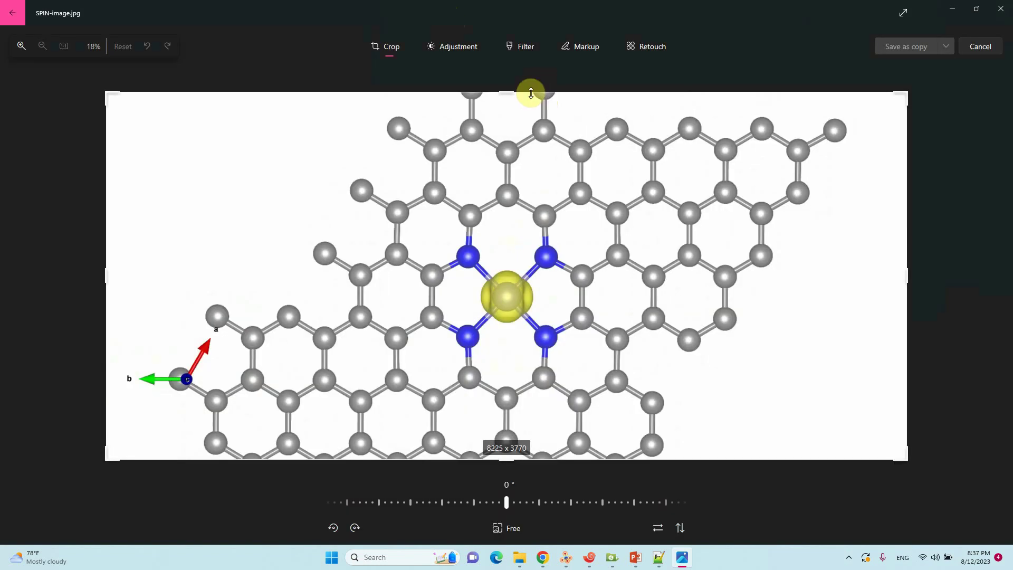
Step: Crop SPIN-image to a 2711 x 2549 region around the central Fe-N4 site
drag(529, 95, 511, 165)
drag(41, 283, 349, 257)
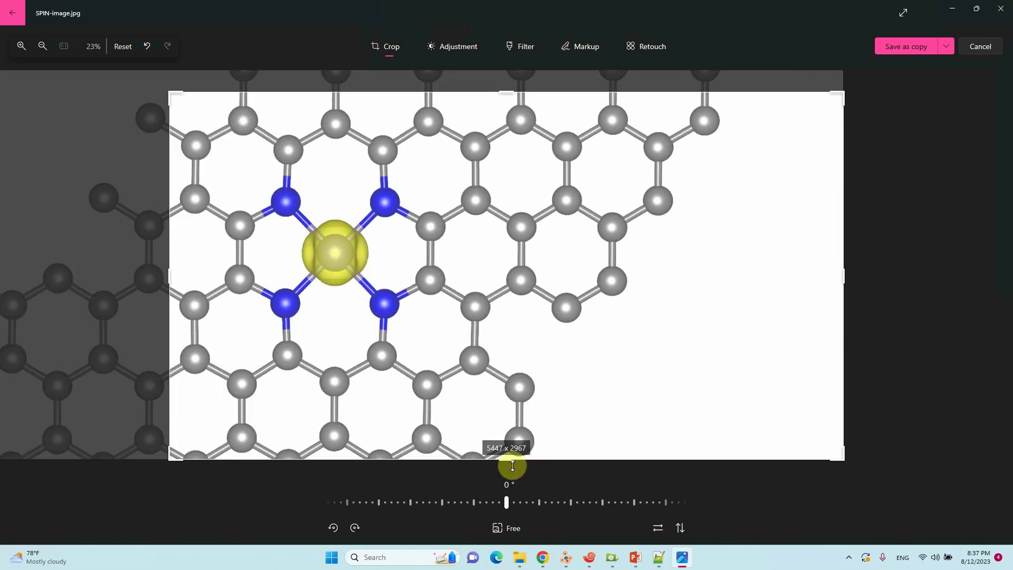
drag(512, 465, 502, 413)
drag(904, 272, 510, 297)
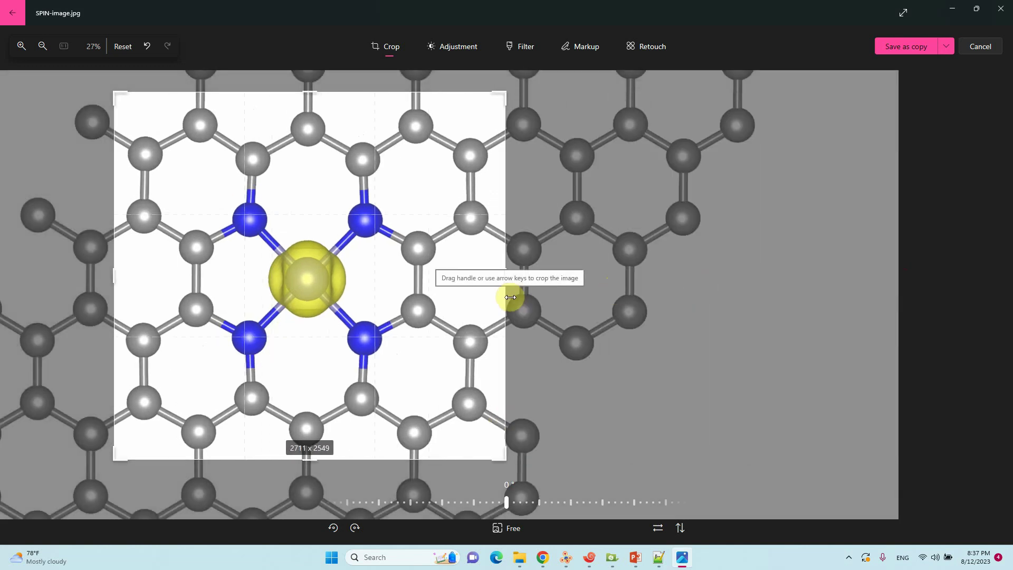
drag(510, 297, 510, 296)
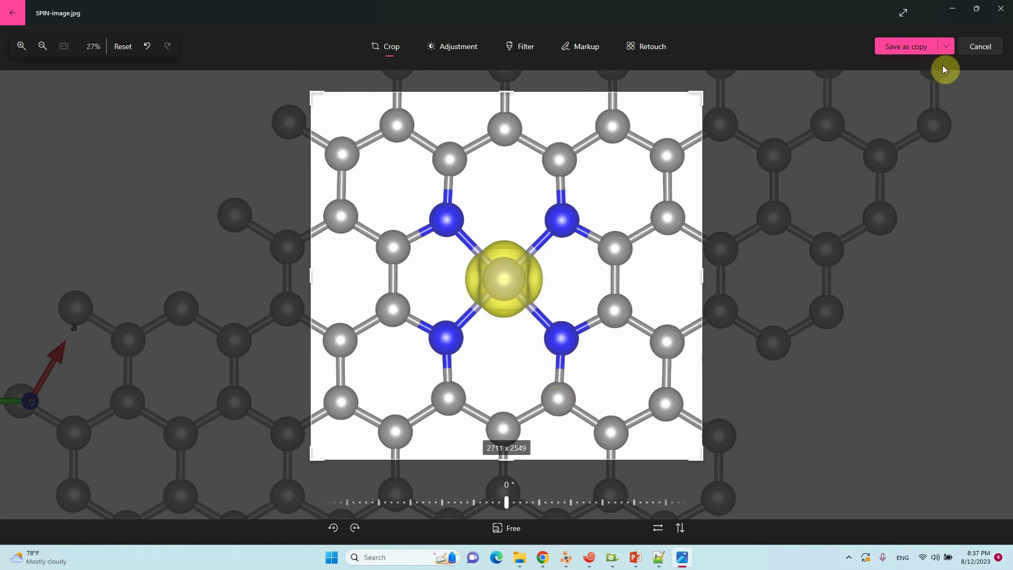
Step: Save the cropped image over the original and close Photos
click(946, 46)
click(904, 67)
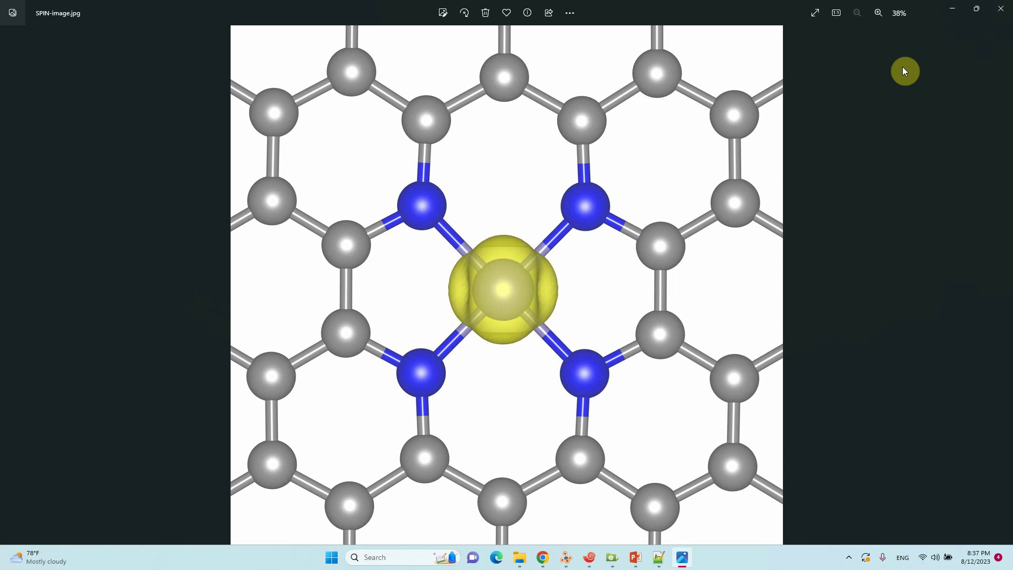
key(alt+F4)
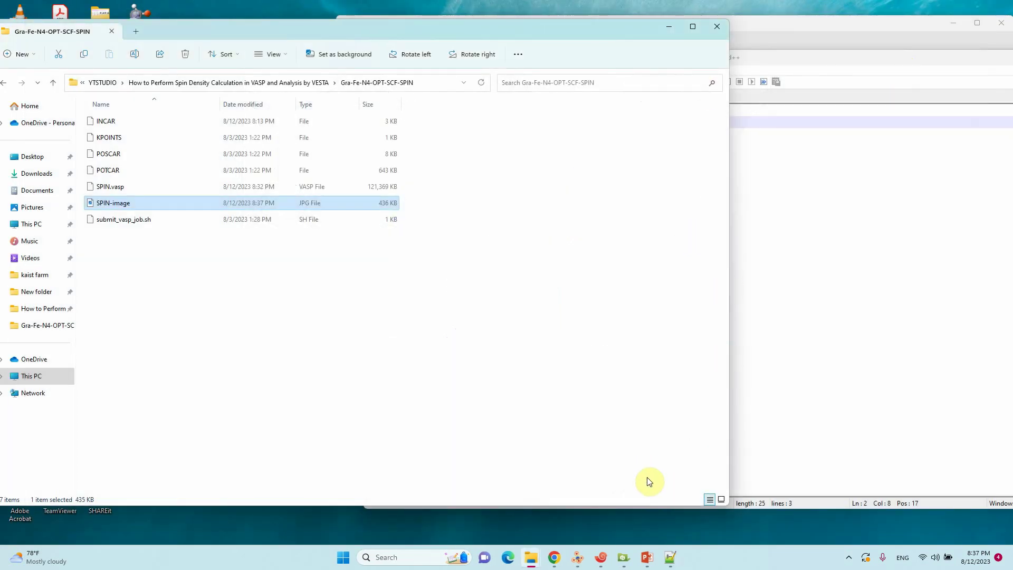
Step: Play the PowerPoint deck as a slide show from slide 6 and advance to the Thank you slide
click(647, 558)
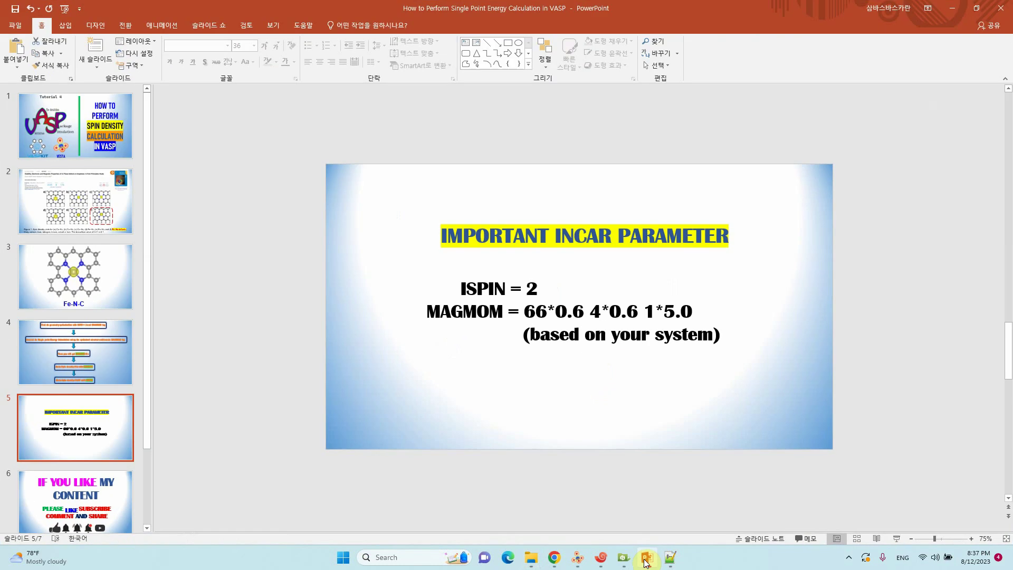
click(83, 505)
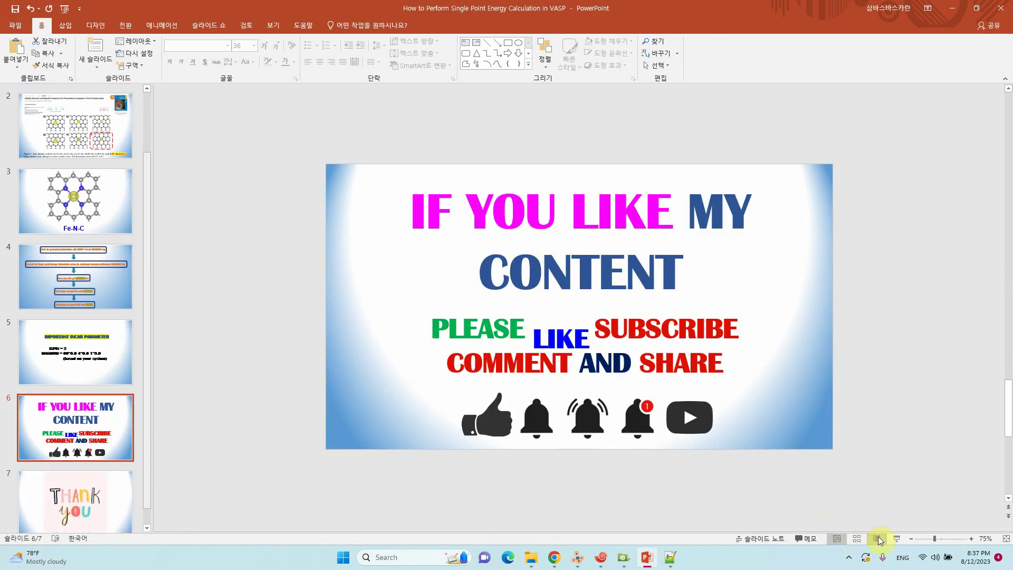
click(897, 539)
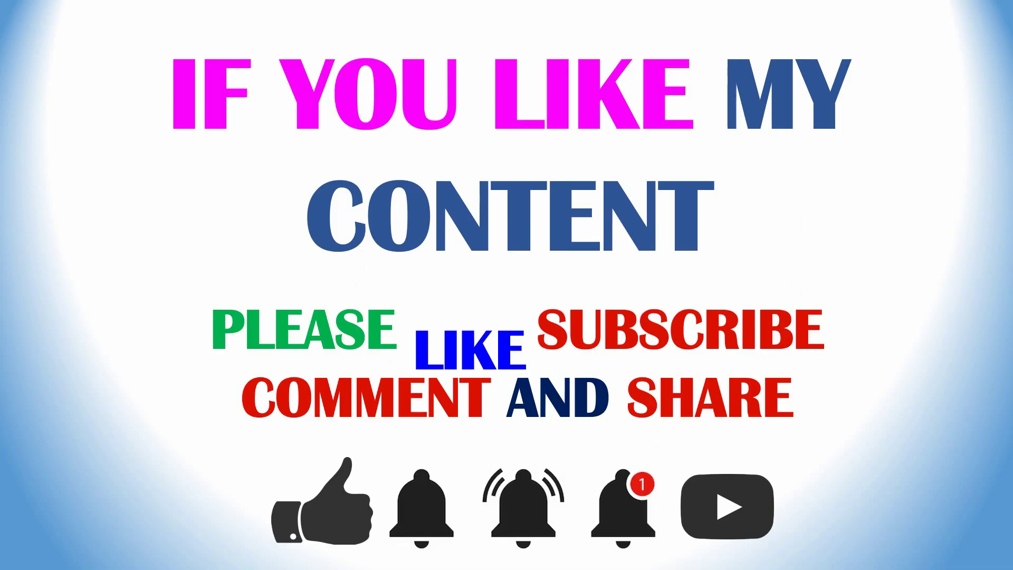
click(539, 368)
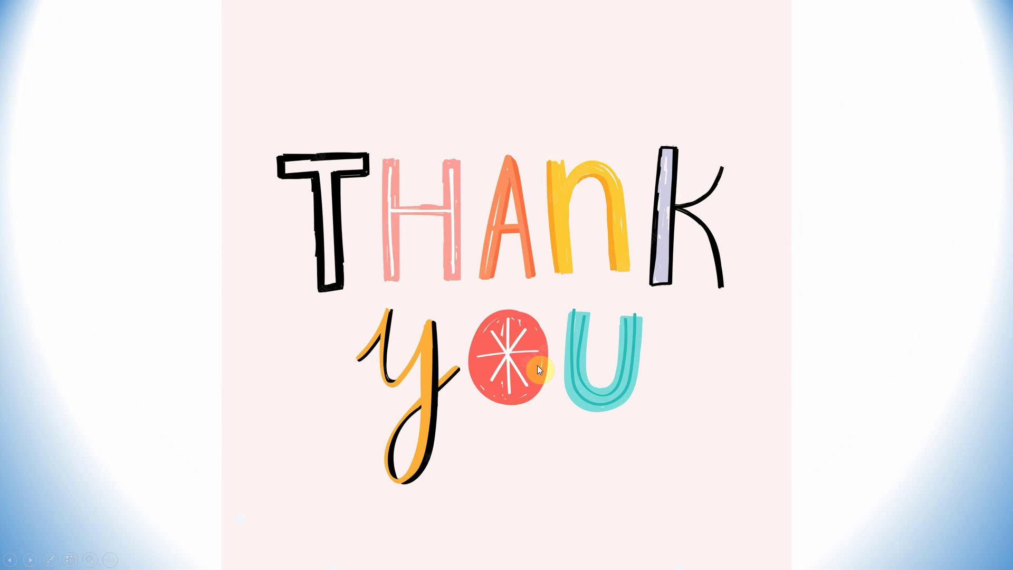